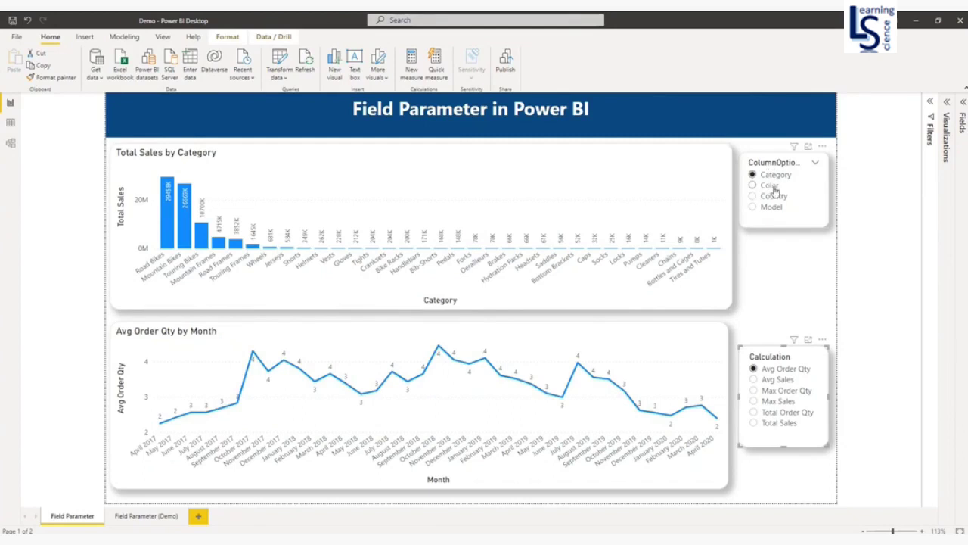
Preview the Total Sales bar chart by Color, Country and Model using the ColumnOptions slicer, and return it to Category
click(770, 189)
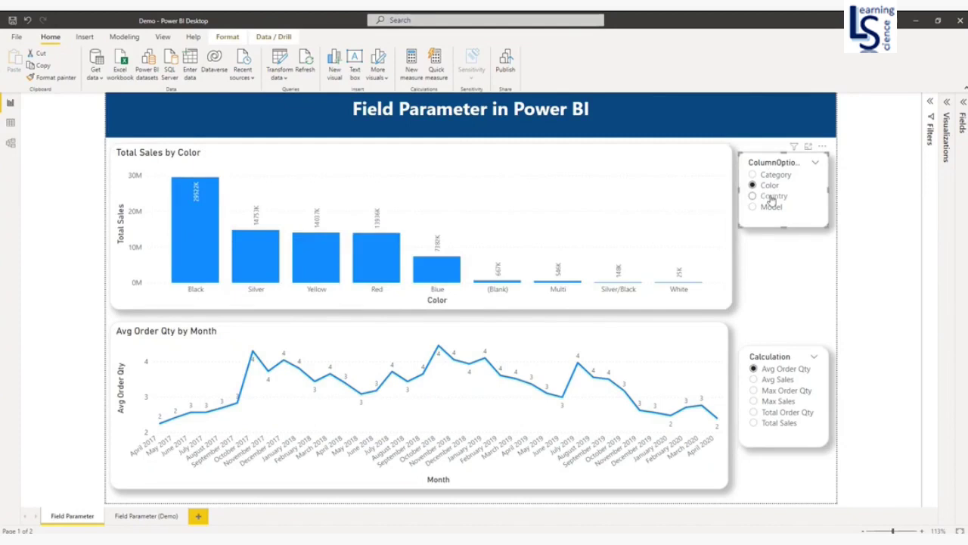
click(771, 197)
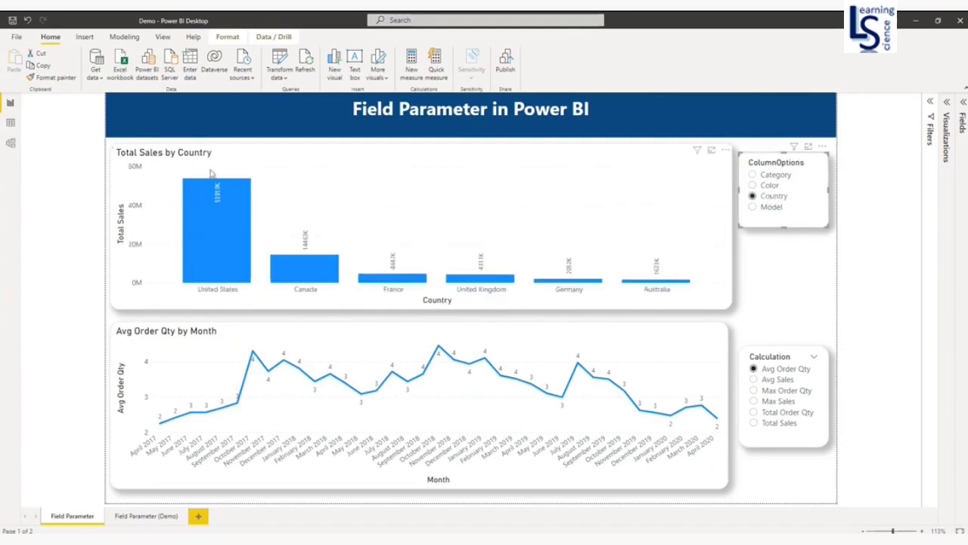
click(772, 208)
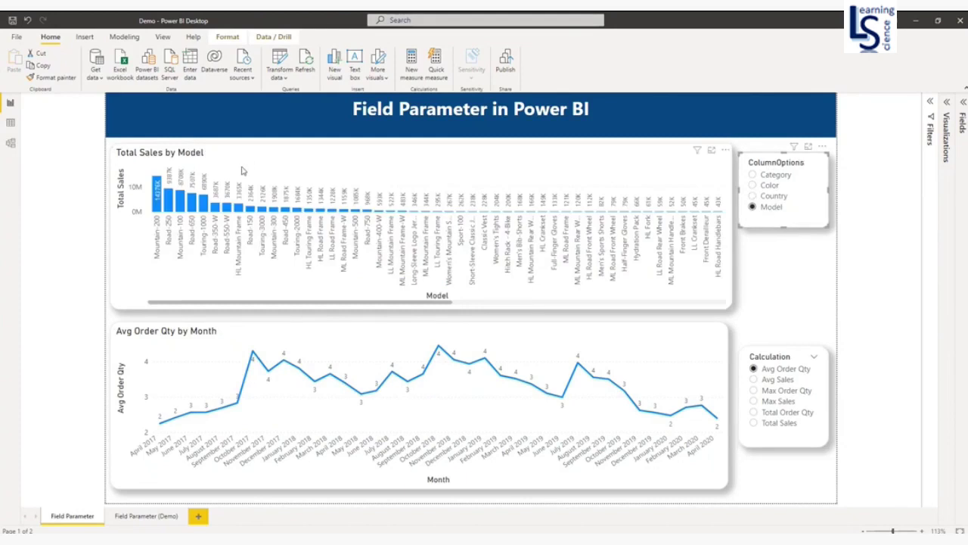
click(773, 175)
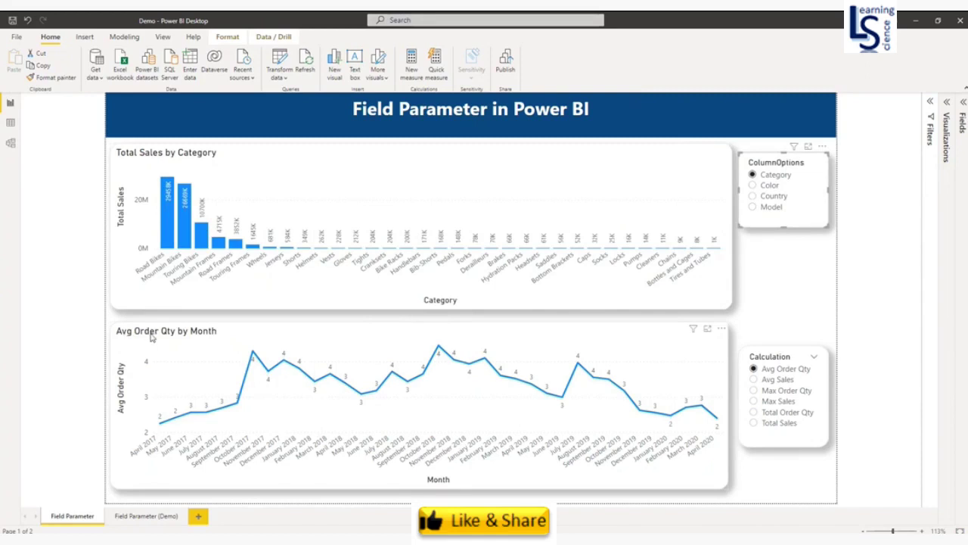
Review the DAX formulas of the average, max and total measures in MeasureTable for order quantity and sales
click(947, 101)
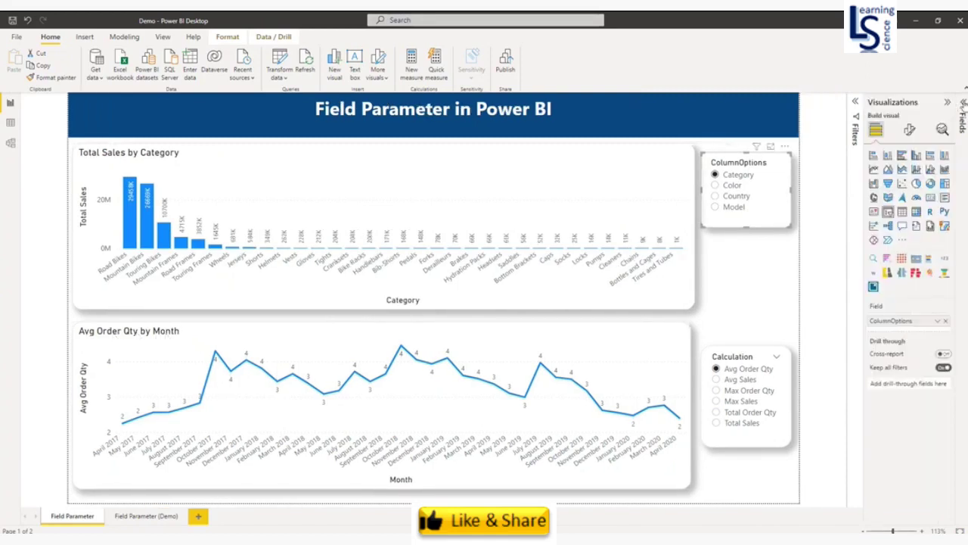
click(962, 106)
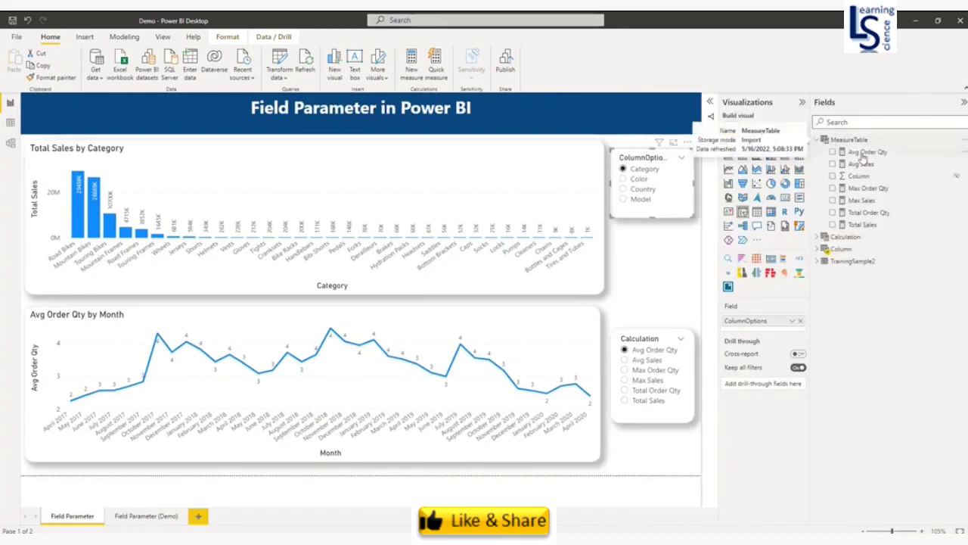
click(867, 152)
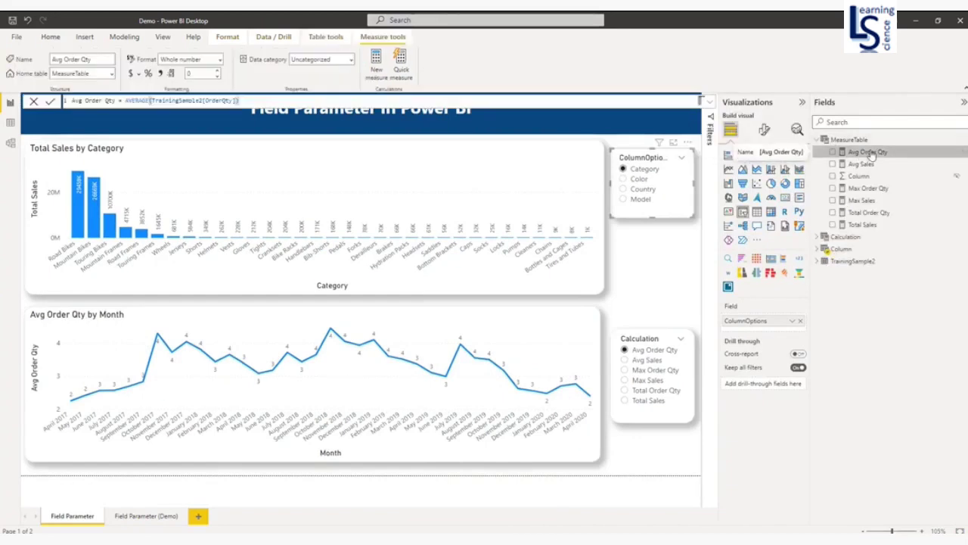
click(862, 165)
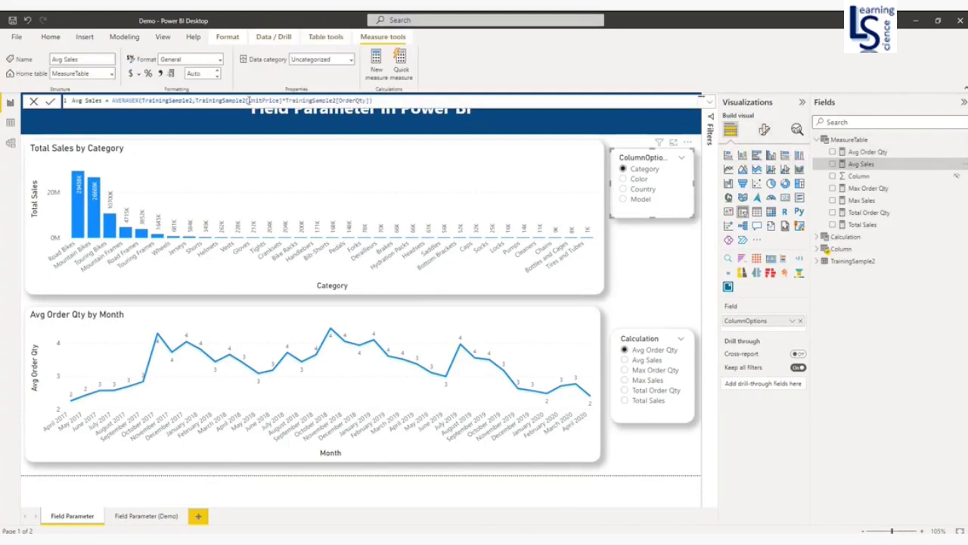
click(862, 188)
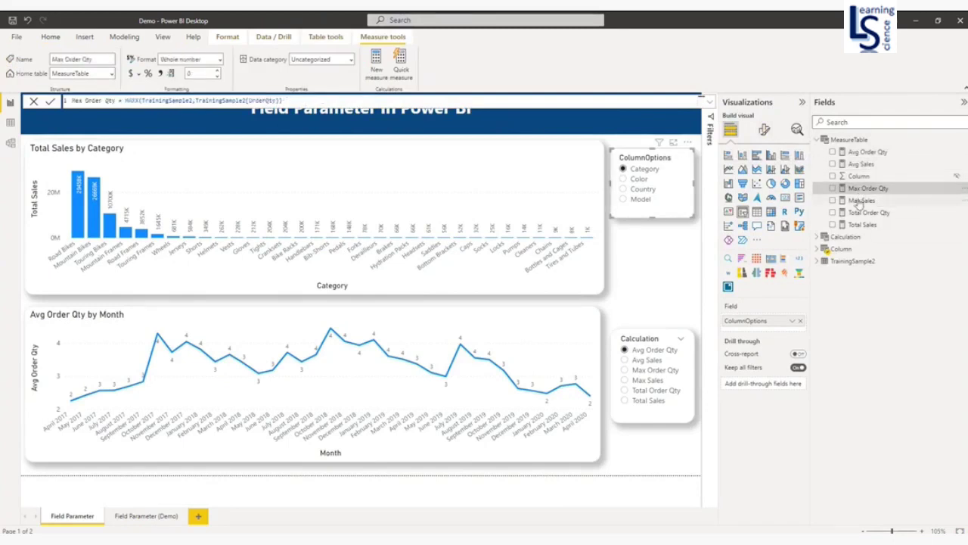
click(860, 200)
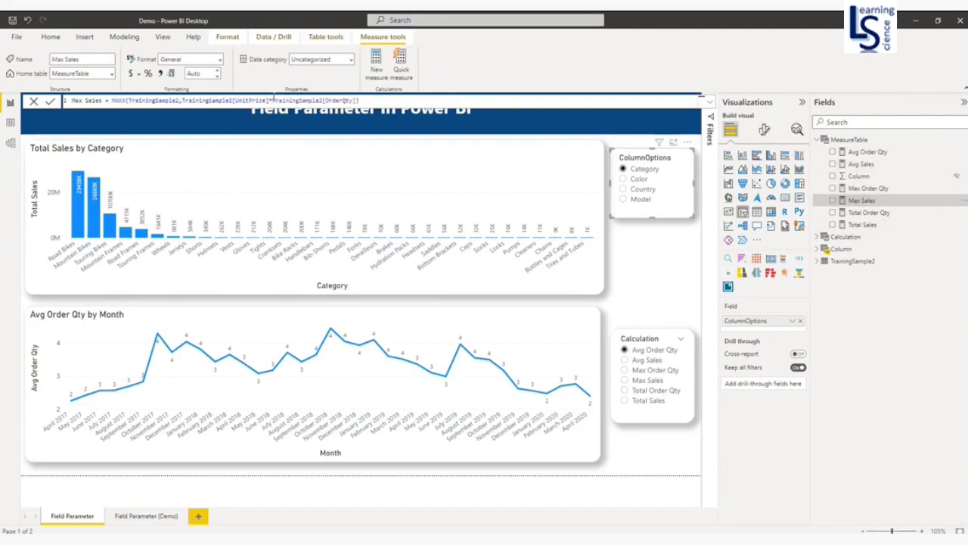
click(869, 212)
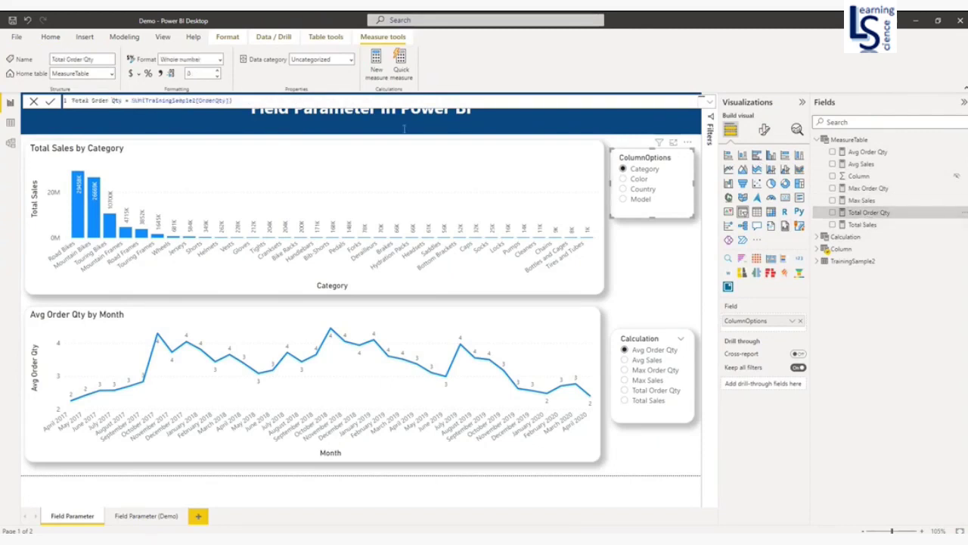
click(862, 225)
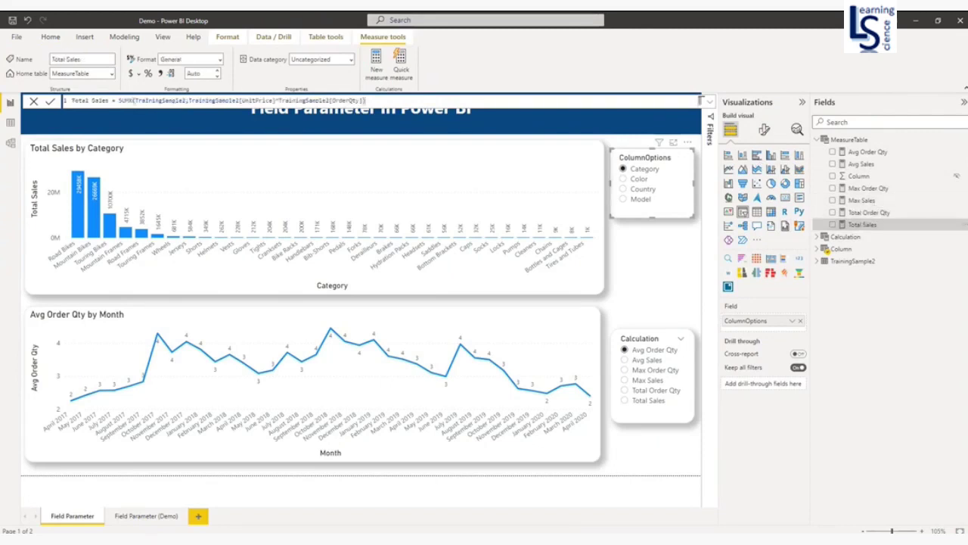
click(963, 106)
click(948, 101)
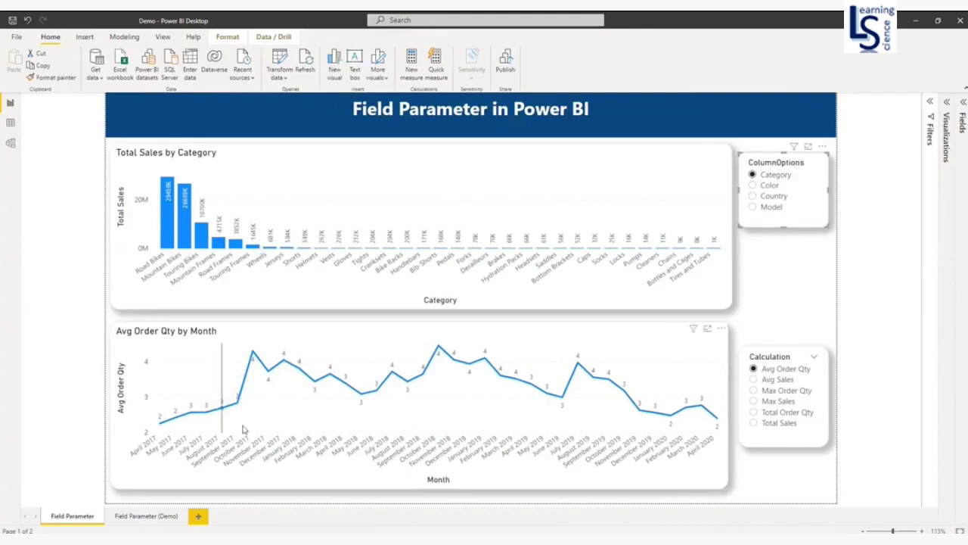
Preview the monthly line chart with Avg Sales, Max Order Qty, Max Sales, Total Order Qty and Total Sales in the Calculation slicer
click(778, 379)
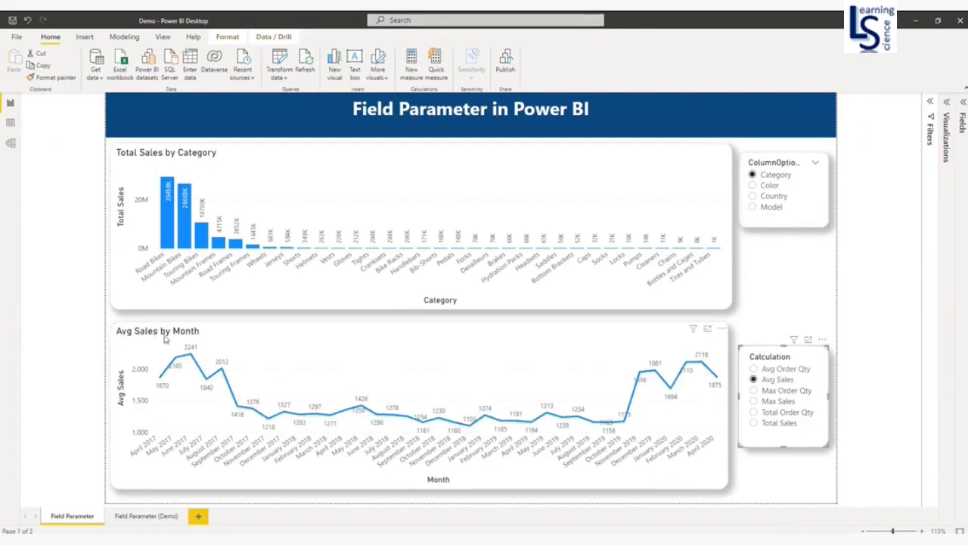
click(786, 390)
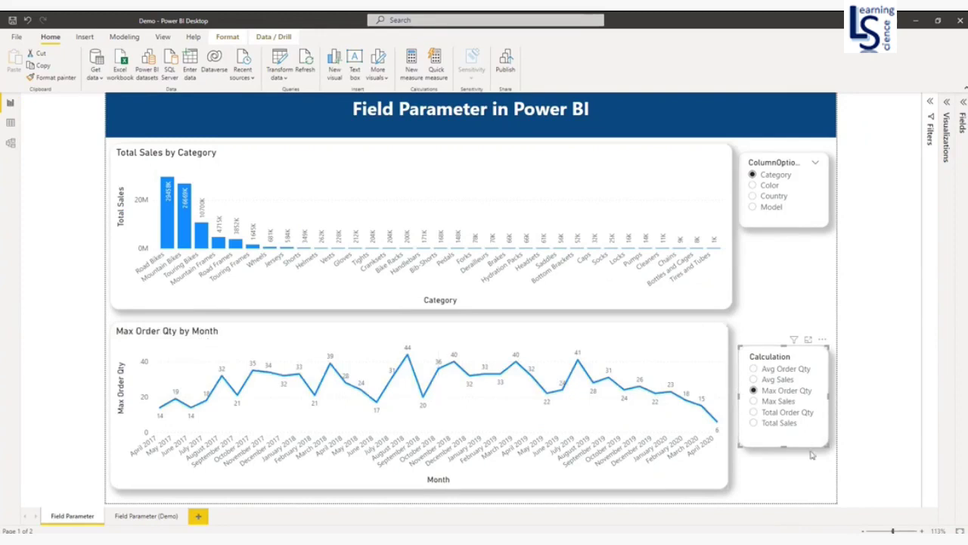
click(773, 401)
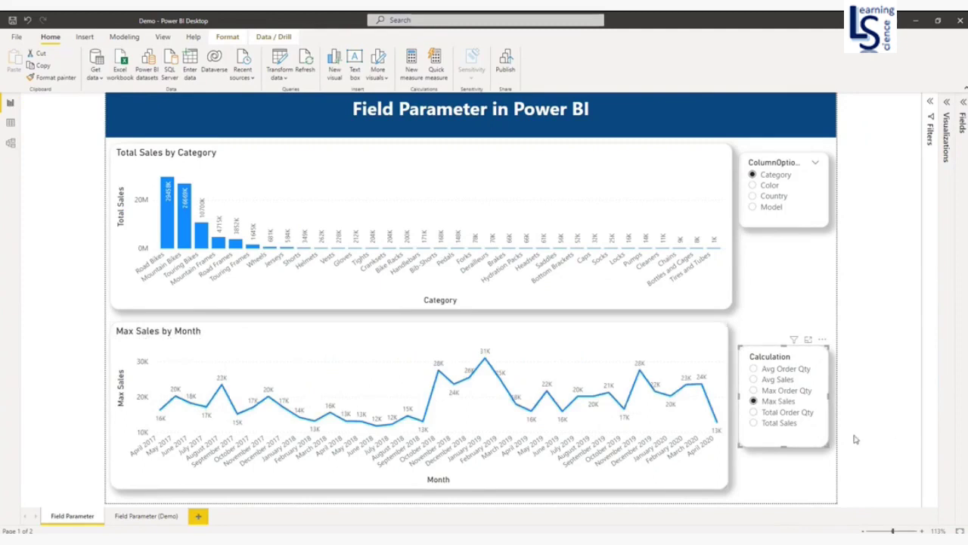
click(791, 412)
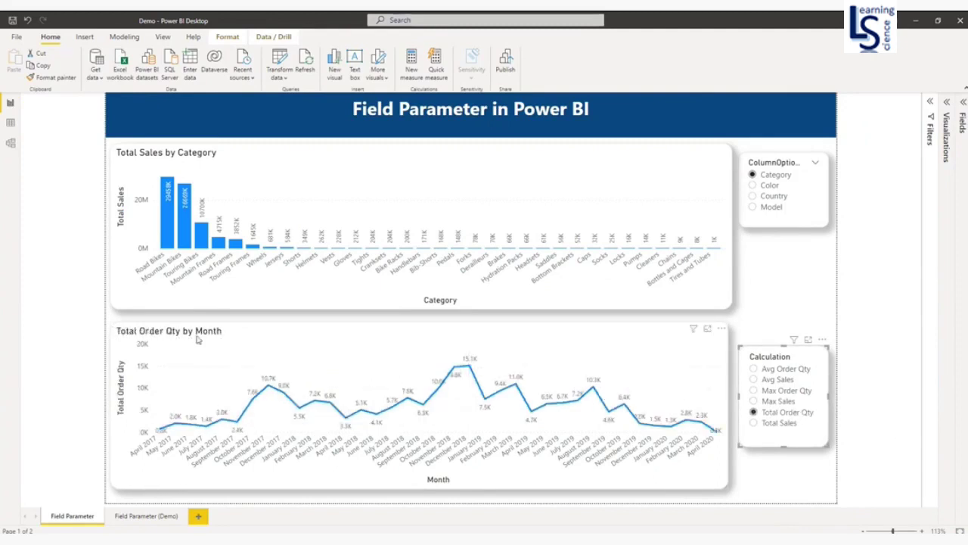
click(779, 425)
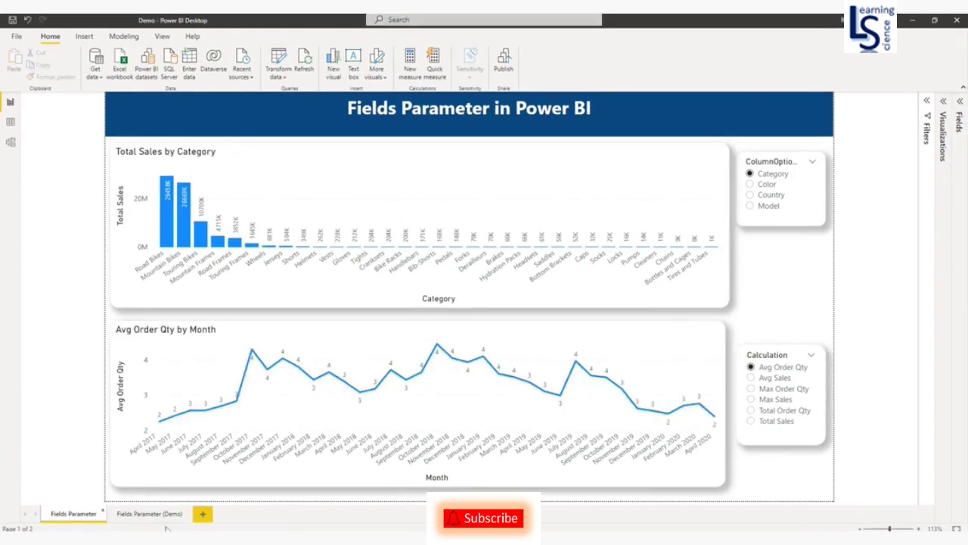
Go to the Demo report page and check the Field parameters setting among the preview features without changing any options
click(151, 514)
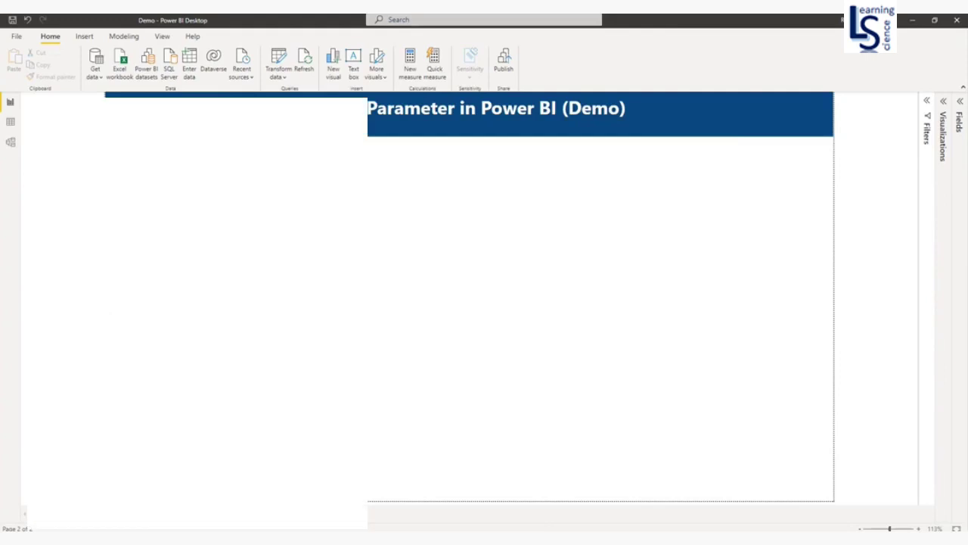
click(16, 36)
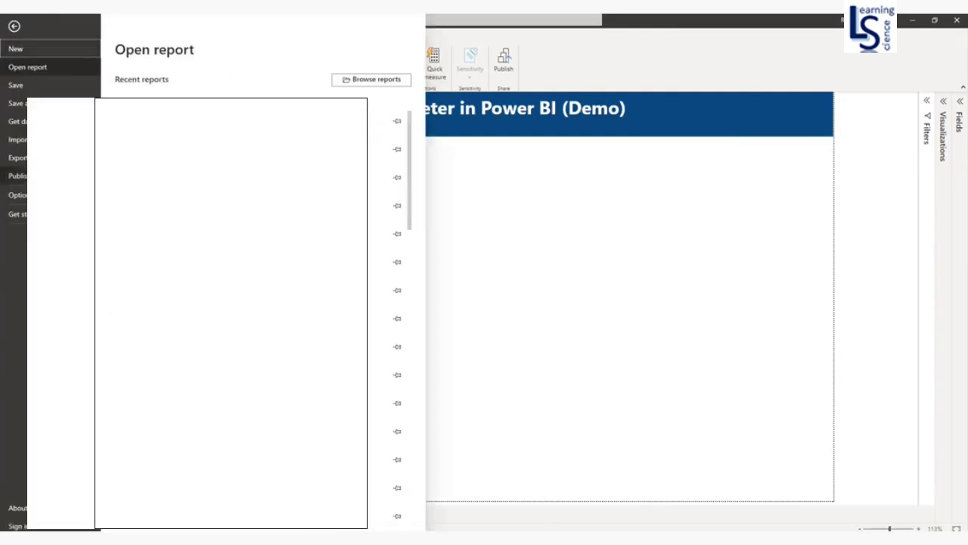
click(16, 195)
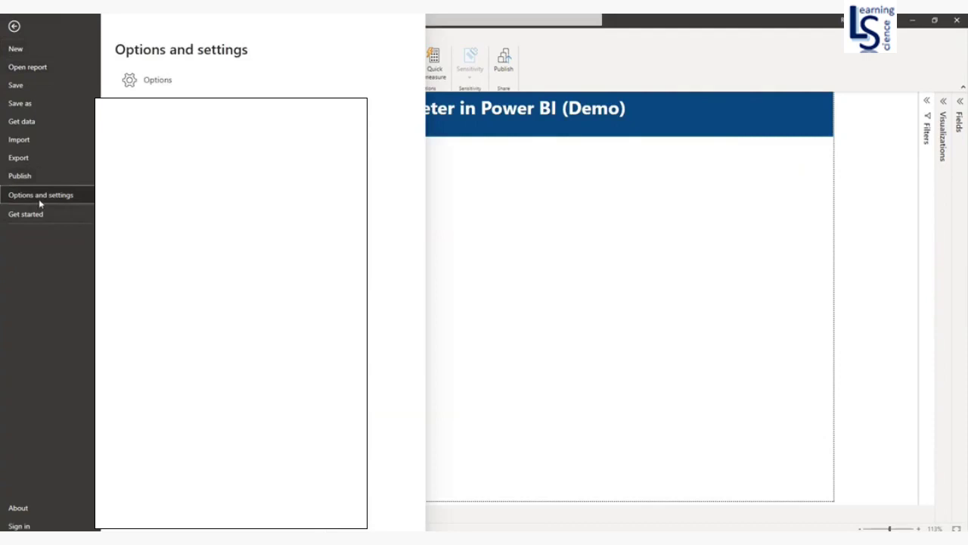
click(174, 88)
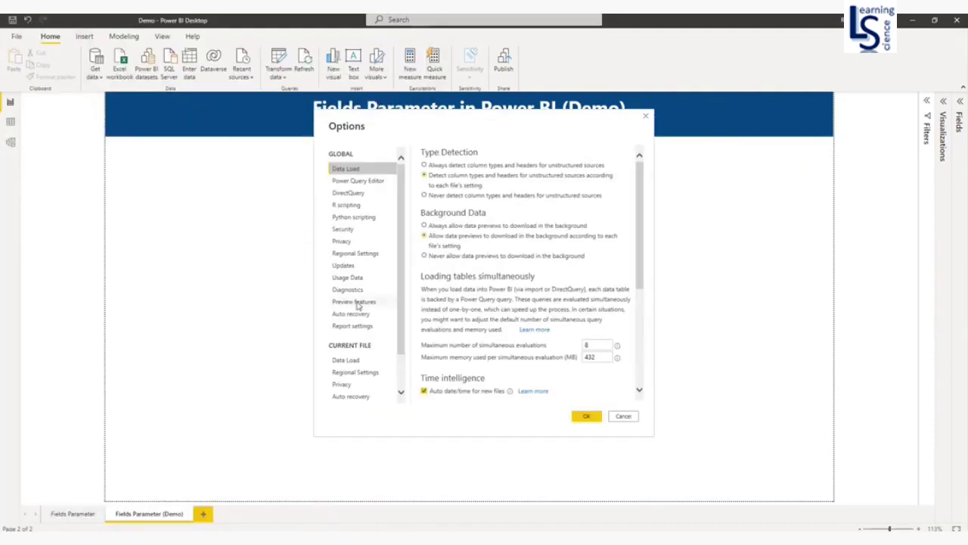
click(358, 303)
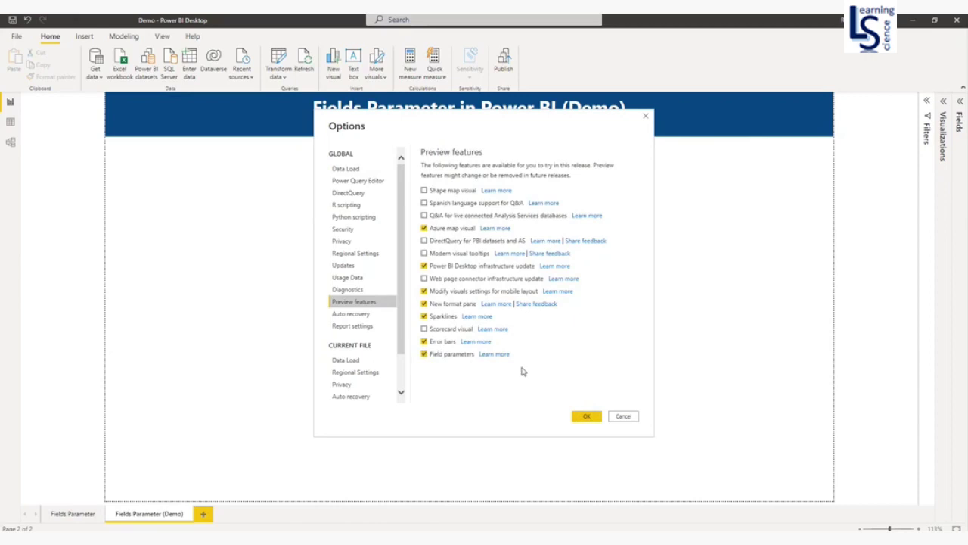
click(625, 417)
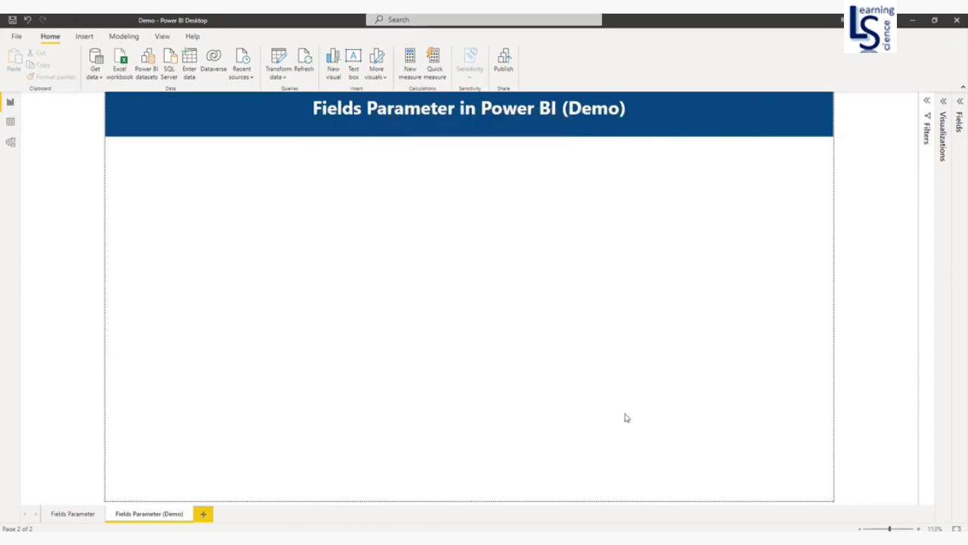
Examine the rows and columns of the TrainingSample2 table in the data view and return to the report
click(11, 122)
click(915, 174)
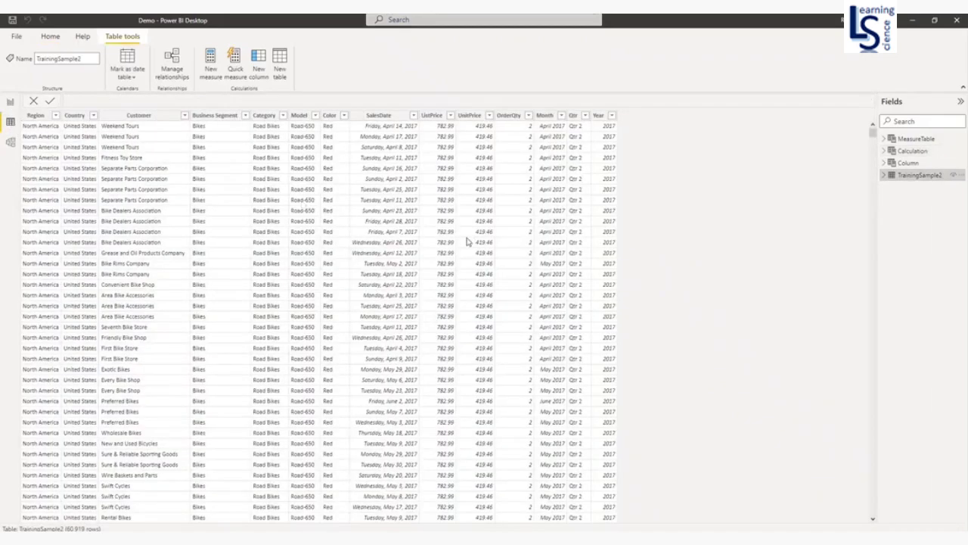
click(9, 102)
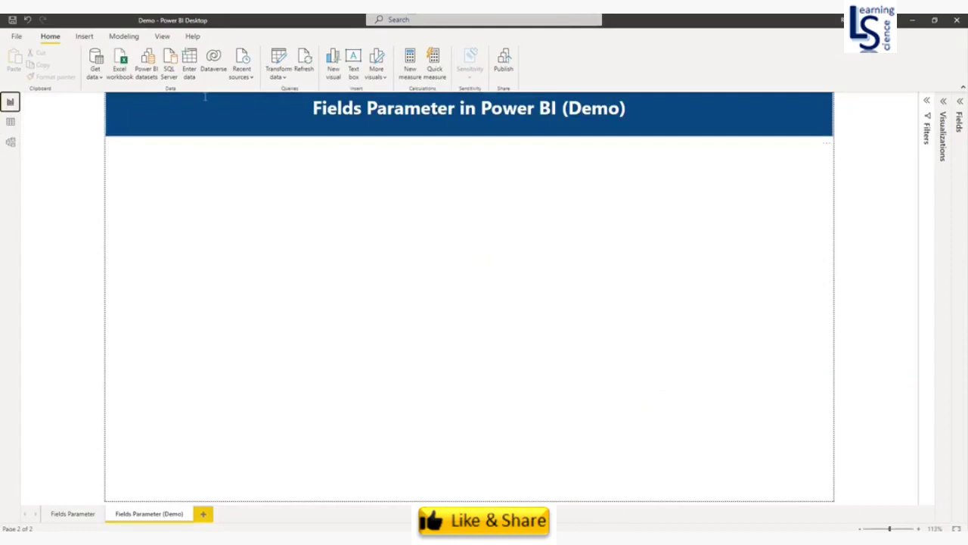
Start a new fields parameter and name it Column Options
click(125, 38)
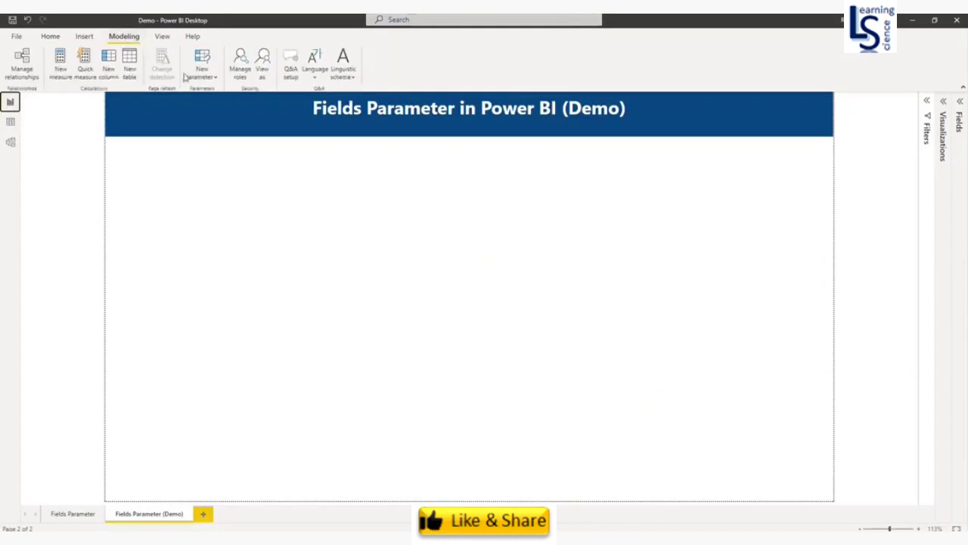
click(212, 78)
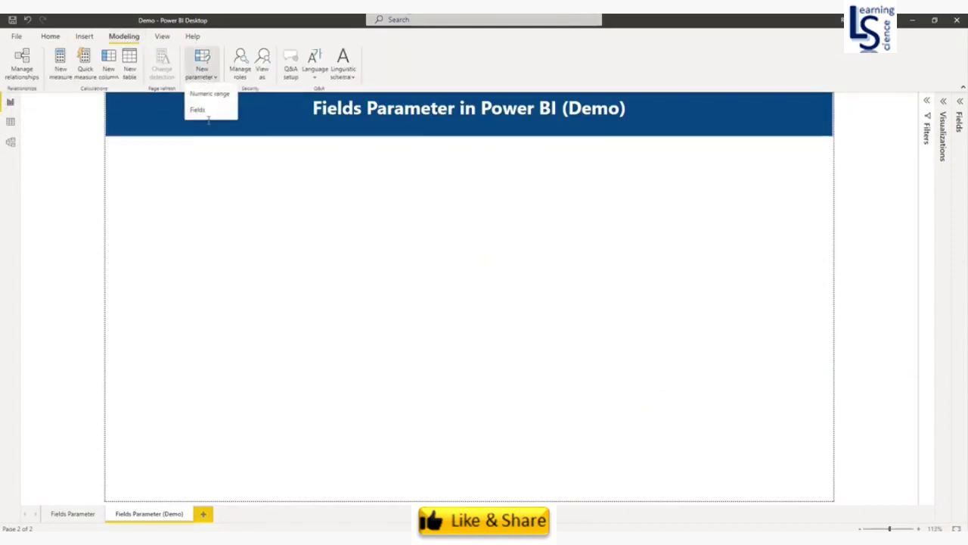
click(198, 110)
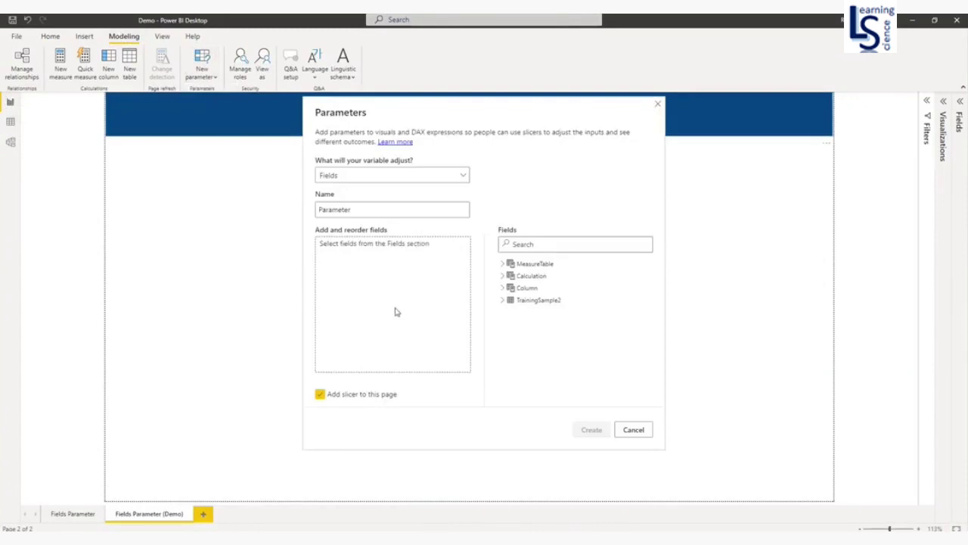
click(359, 210)
double_click(349, 209)
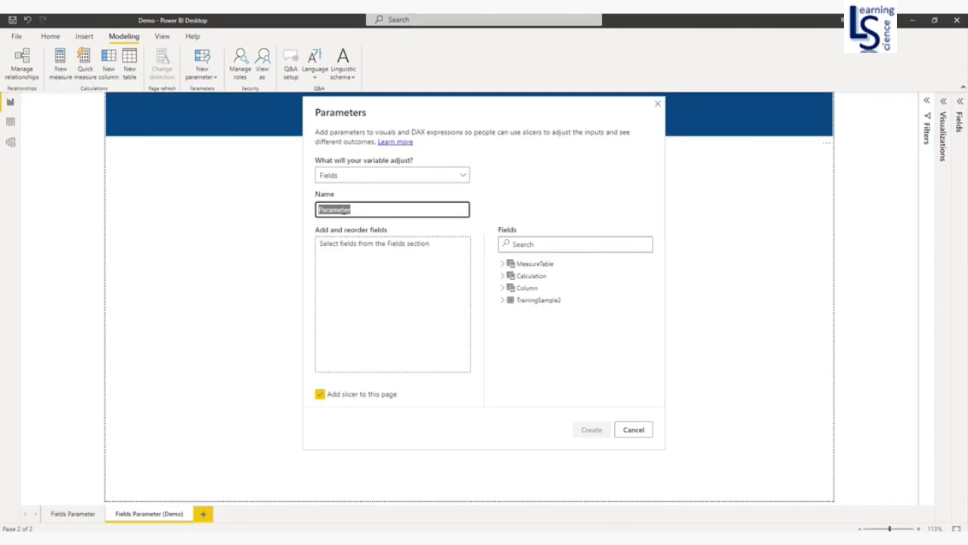
text(Column Options)
Add Business Segment, Category, Color and Model from TrainingSample2 to the parameter and create it with a slicer on the page
click(503, 300)
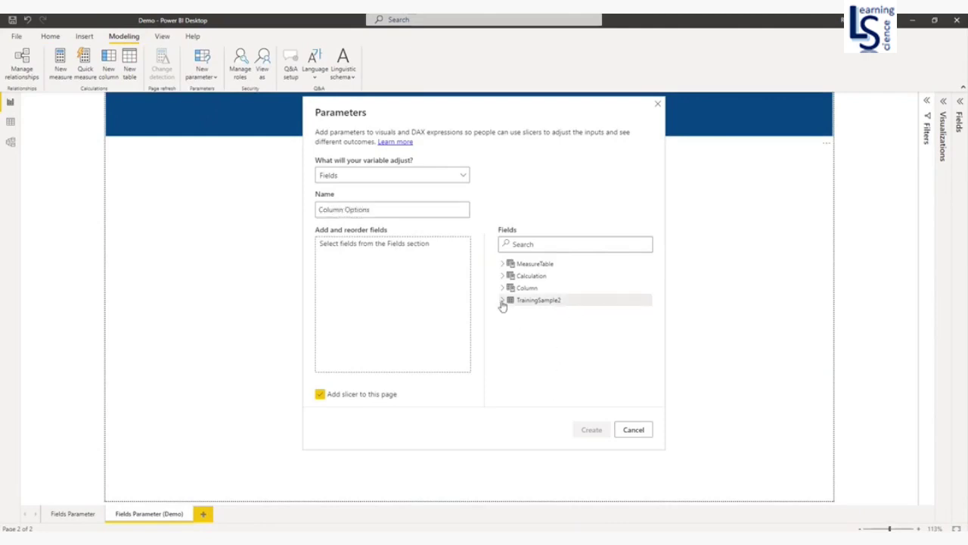
click(518, 312)
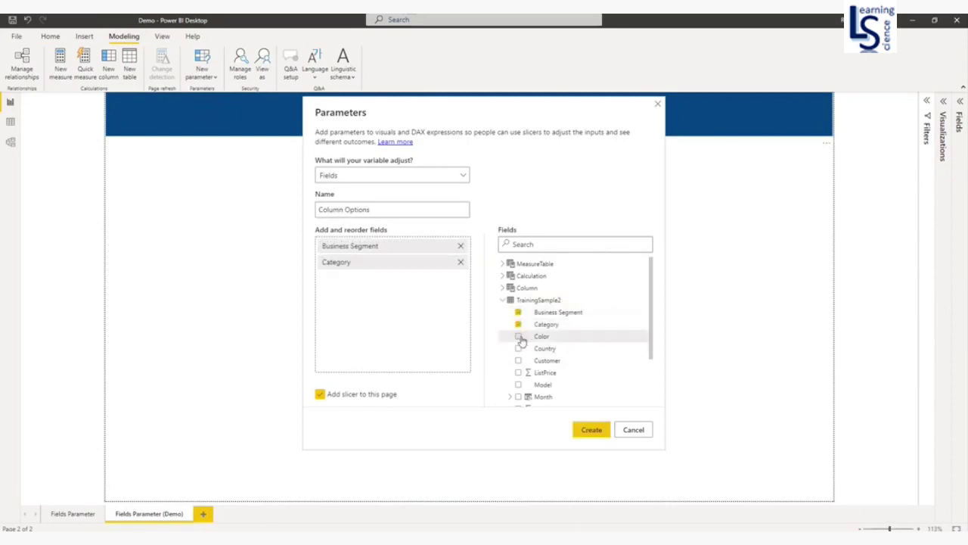
click(518, 336)
click(518, 385)
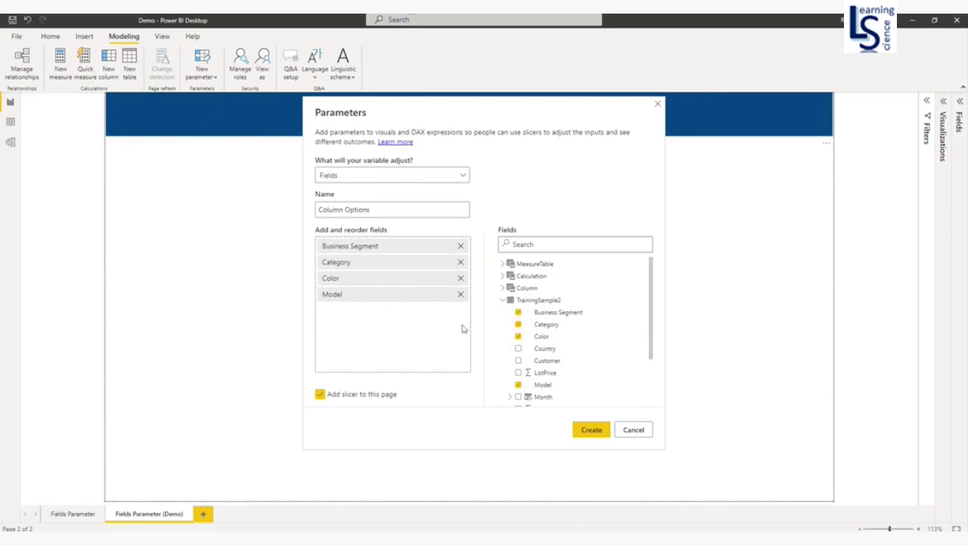
click(591, 430)
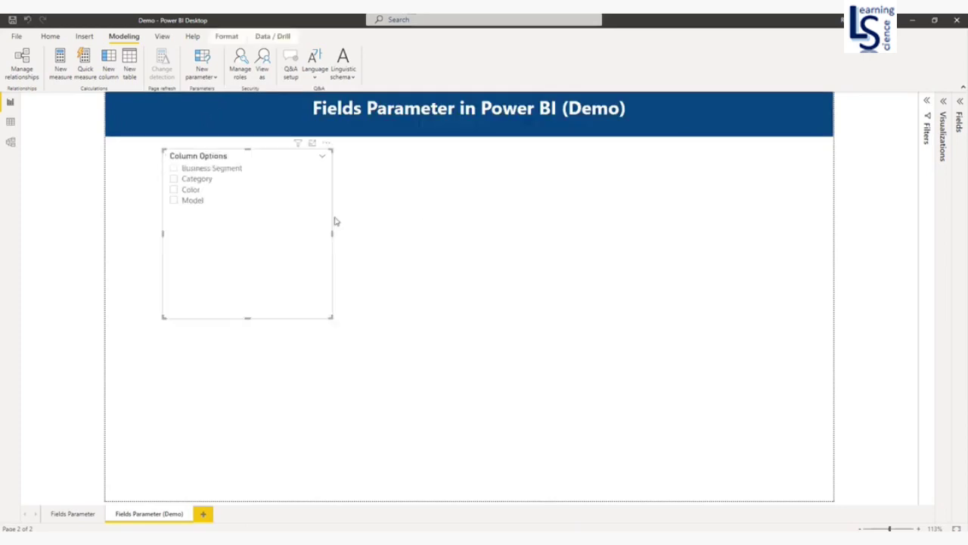
Narrow the Column Options slicer and move it to the right edge of the page, just below the title banner
drag(332, 238, 262, 229)
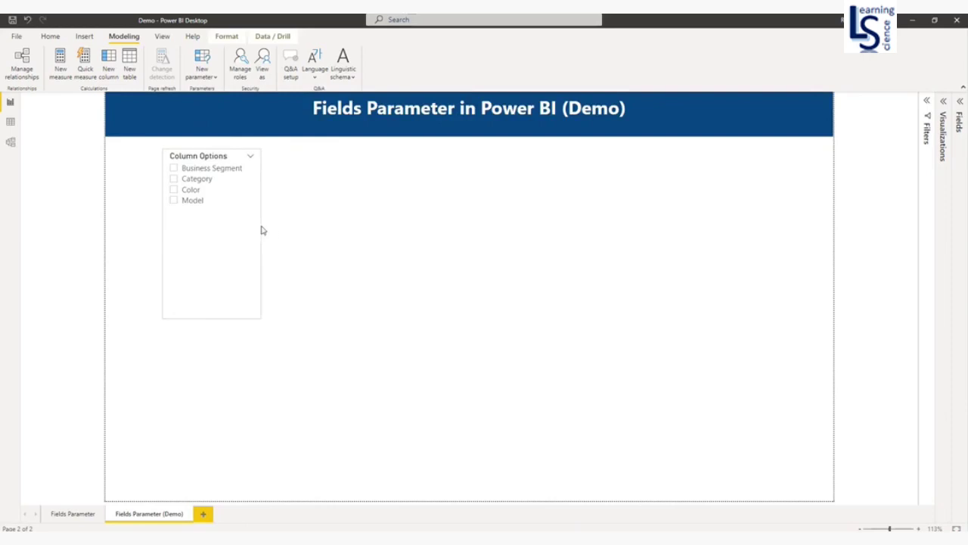
drag(212, 156, 756, 144)
Examine the fields and the full DAX definition of the Column Options parameter table, leaving the formula unchanged
click(958, 103)
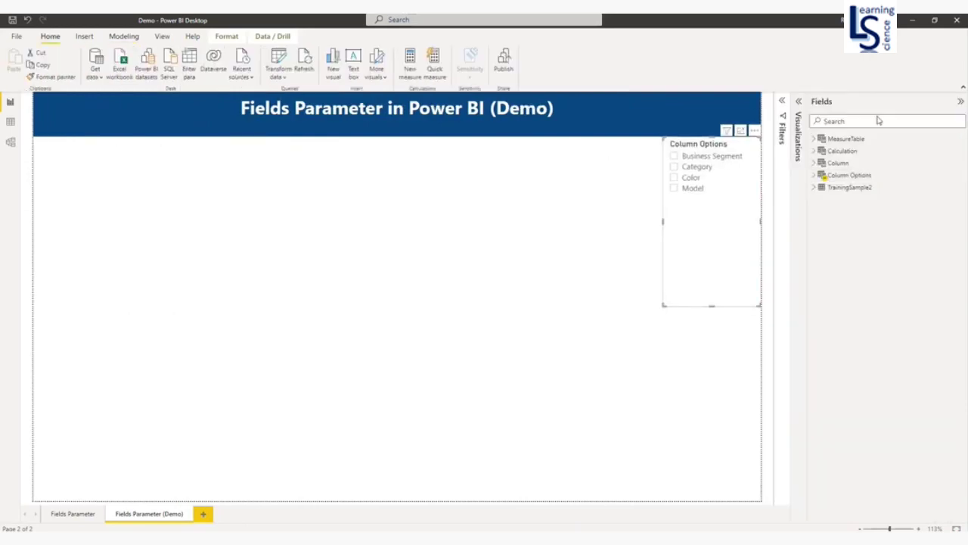
click(813, 176)
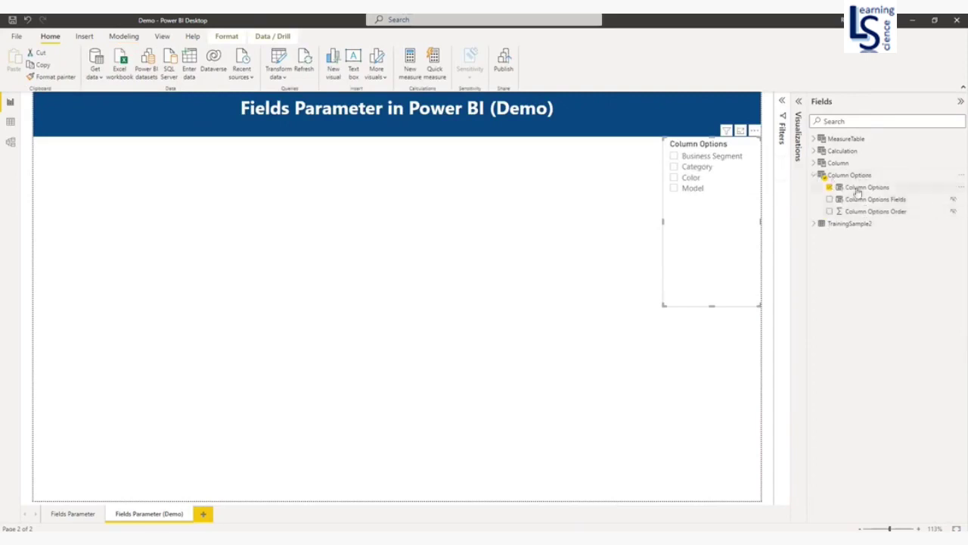
click(852, 175)
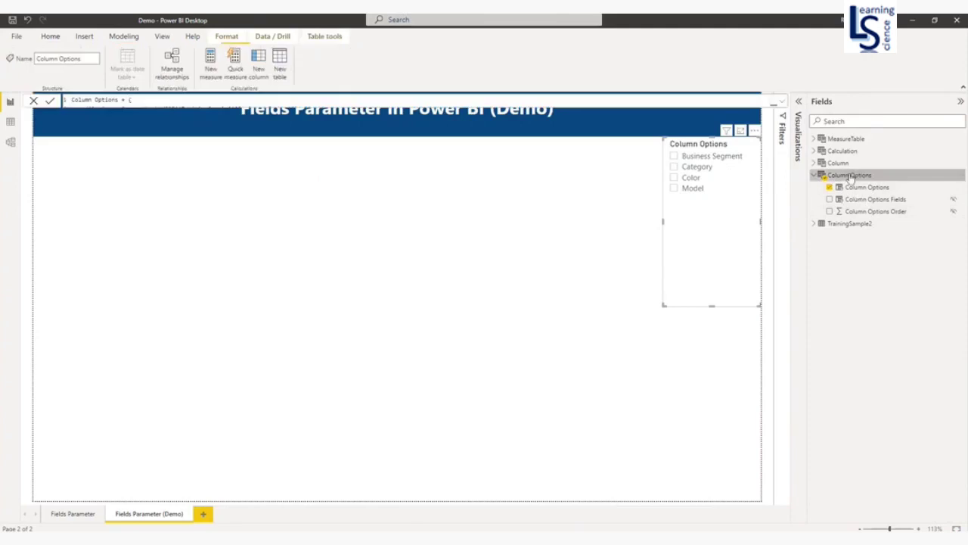
click(779, 101)
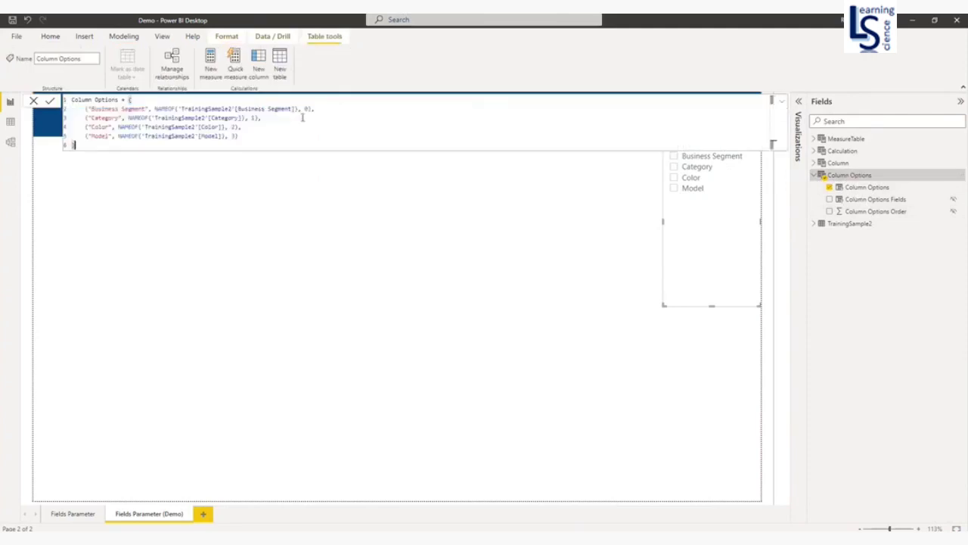
click(529, 127)
key(Escape)
click(474, 242)
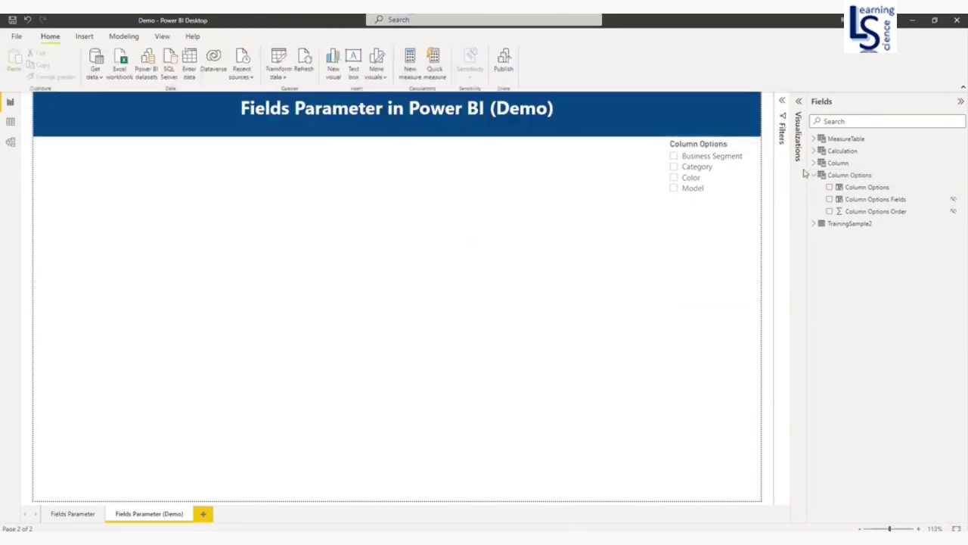
Add a clustered column chart below the title banner and widen it to reach the Column Options slicer
click(799, 101)
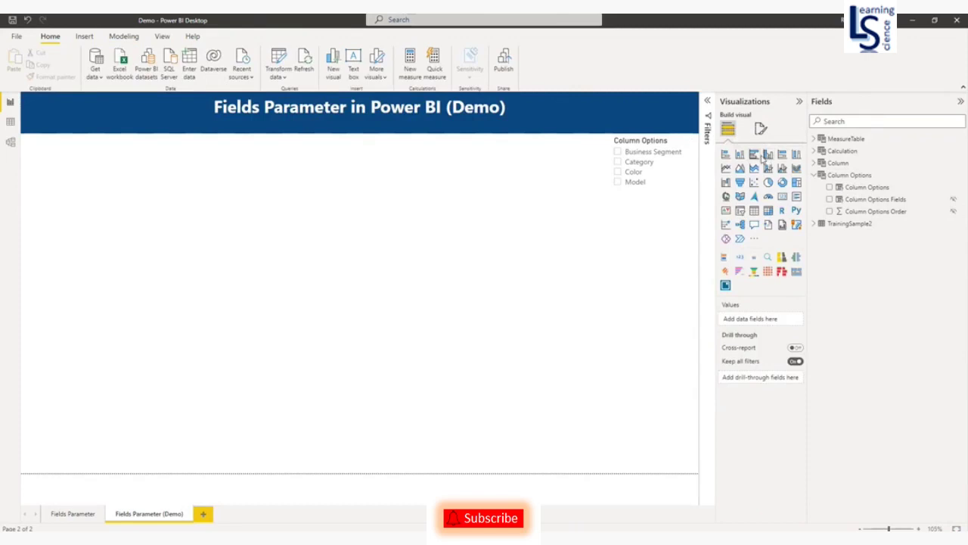
click(768, 155)
drag(178, 251, 126, 242)
drag(179, 214, 601, 217)
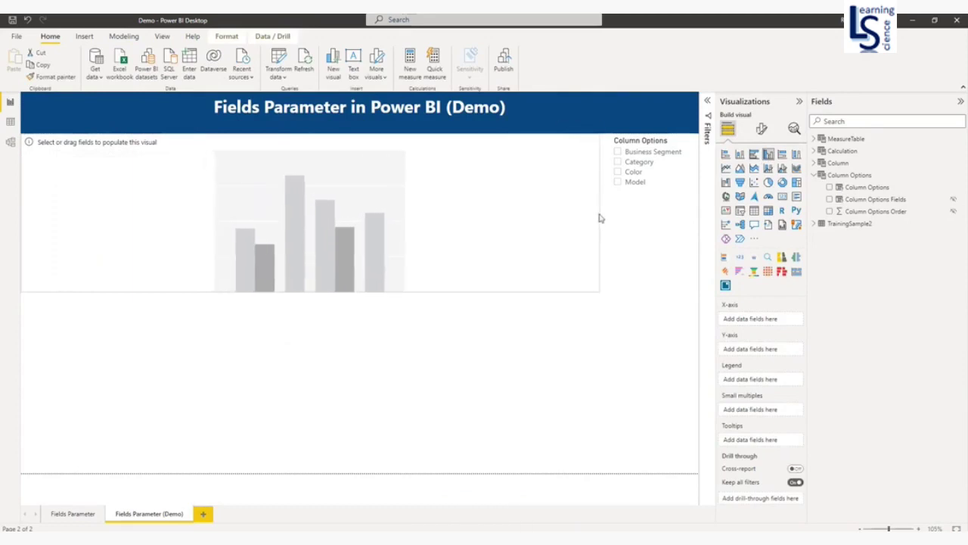
Put the Column Options parameter on the column chart's X-axis and make the chart slightly taller
click(866, 189)
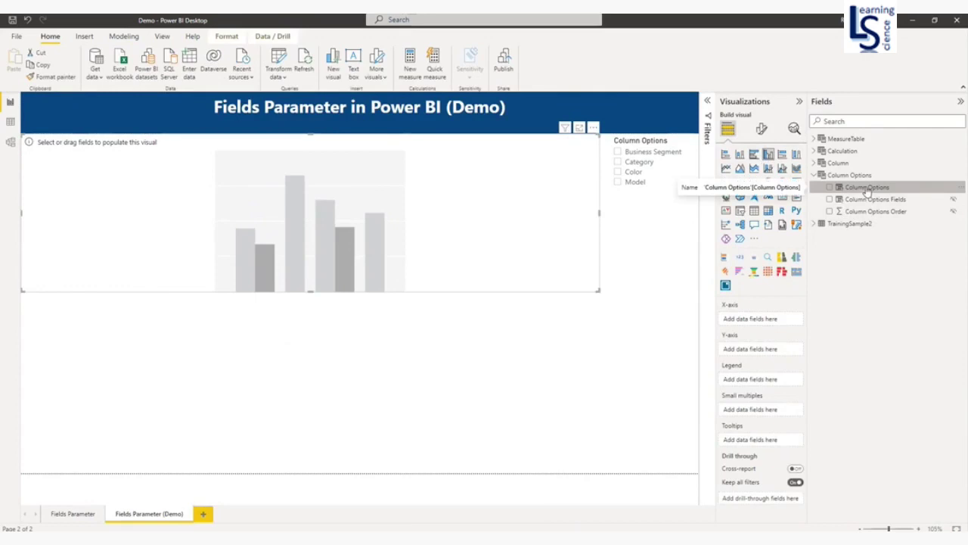
drag(866, 192, 749, 323)
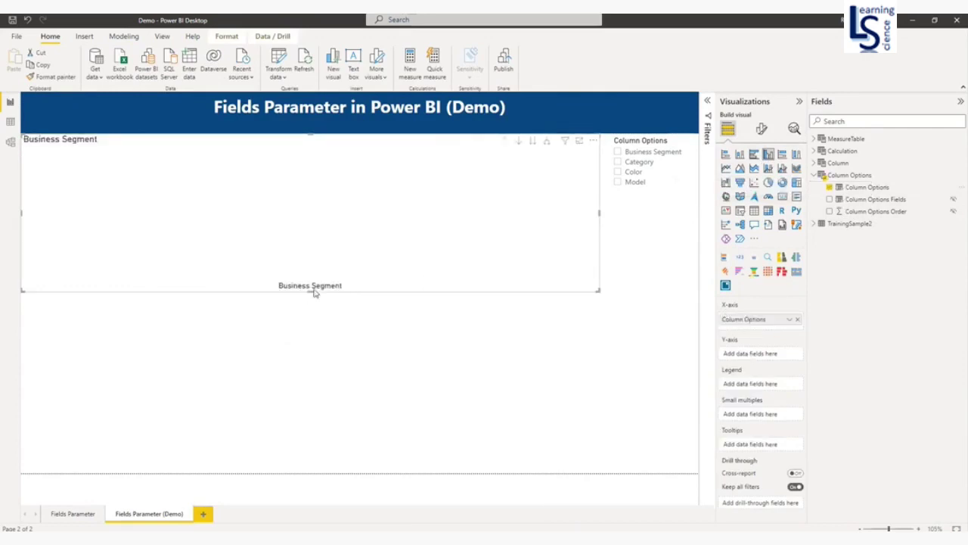
drag(309, 289, 310, 309)
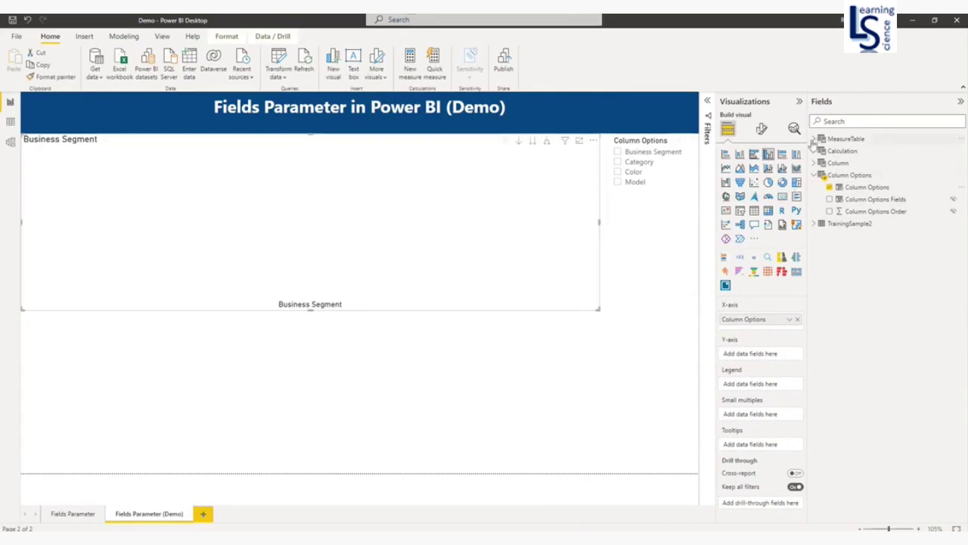
Put Total Sales from MeasureTable on the column chart's Y-axis and turn on its data labels
click(832, 139)
click(814, 139)
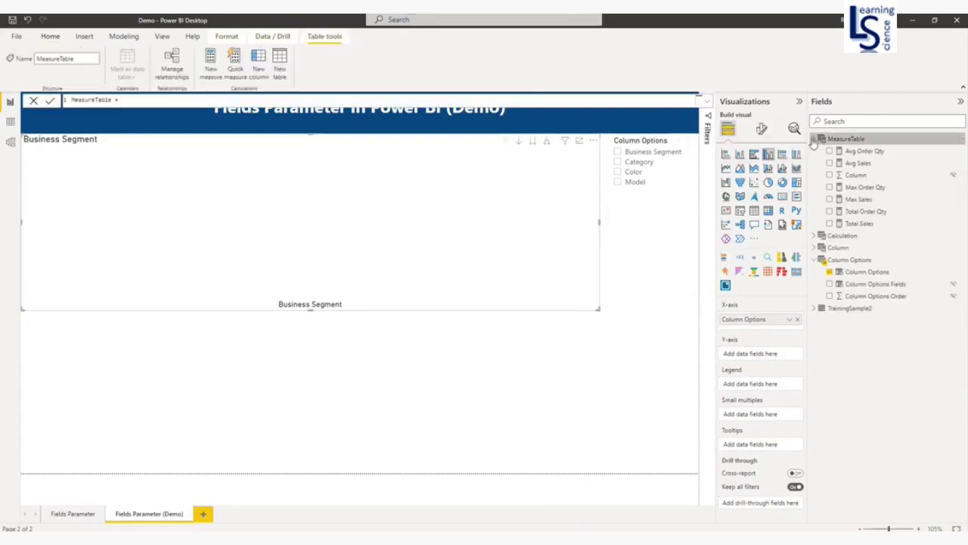
drag(859, 225, 758, 355)
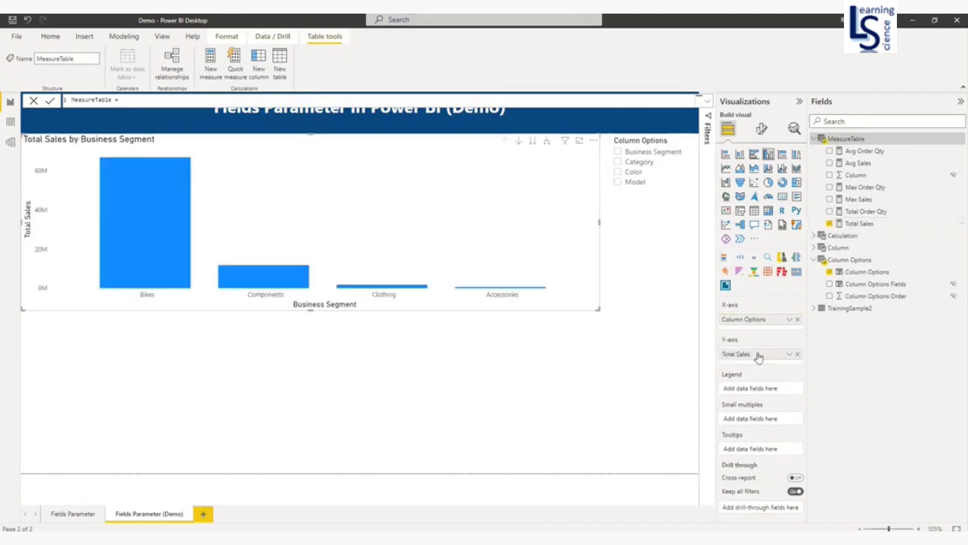
click(762, 130)
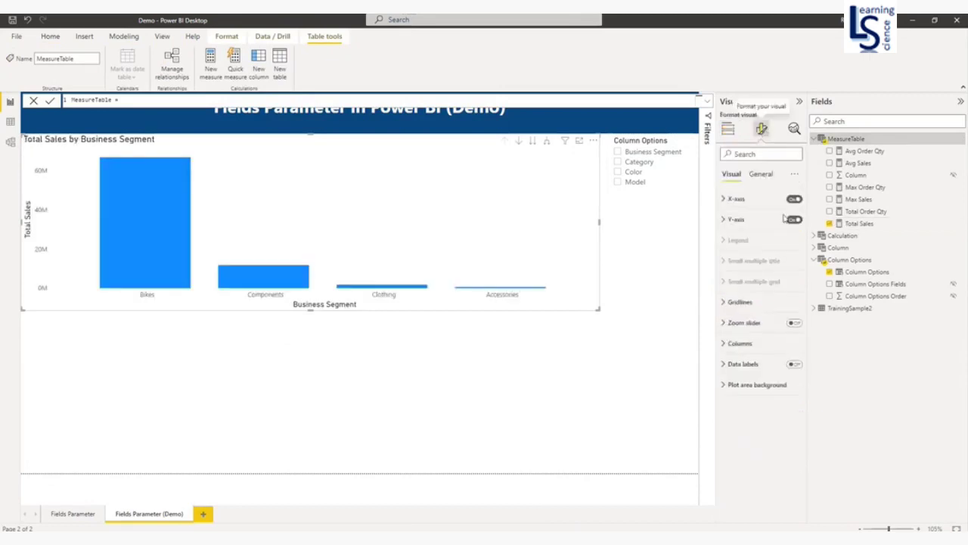
click(794, 365)
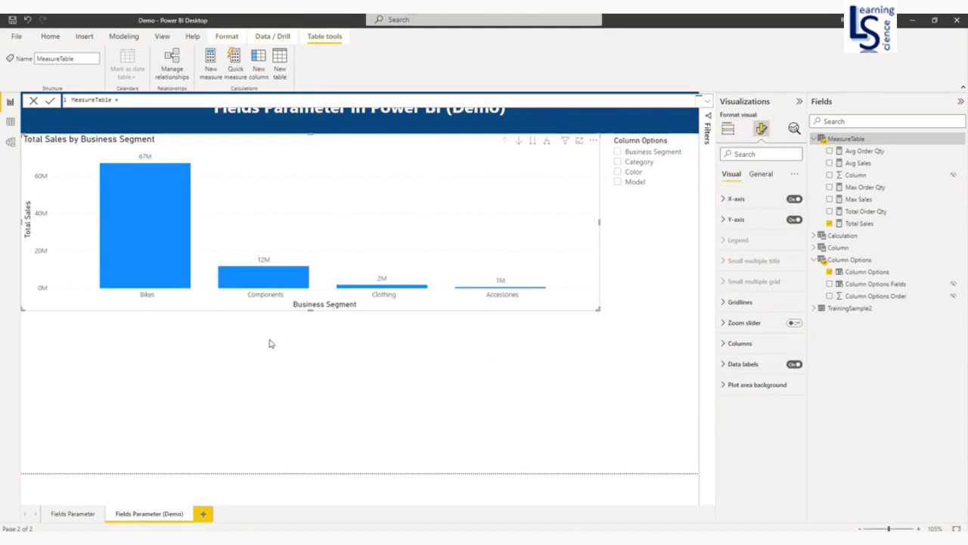
Turn on single select for the Column Options slicer and test the chart with Category and Color
click(648, 225)
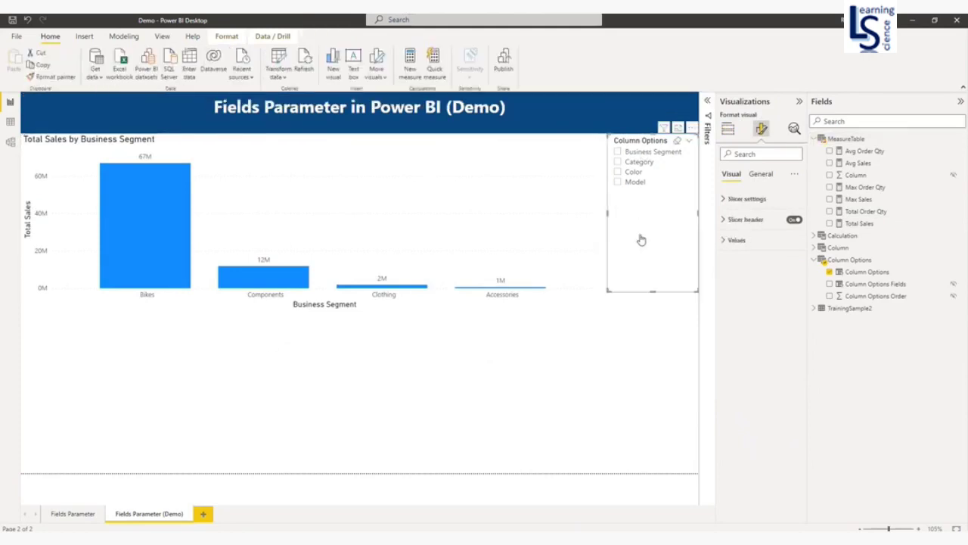
click(724, 201)
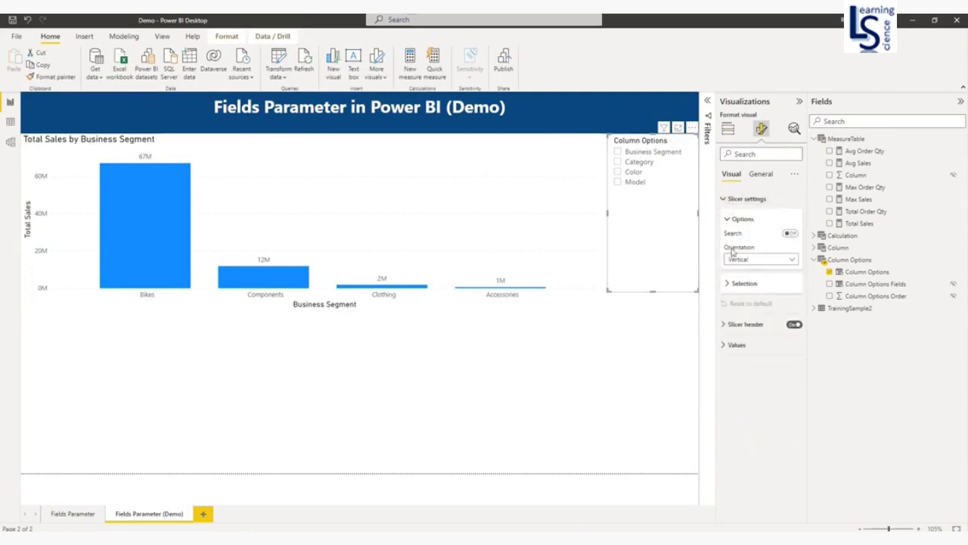
click(730, 284)
click(793, 299)
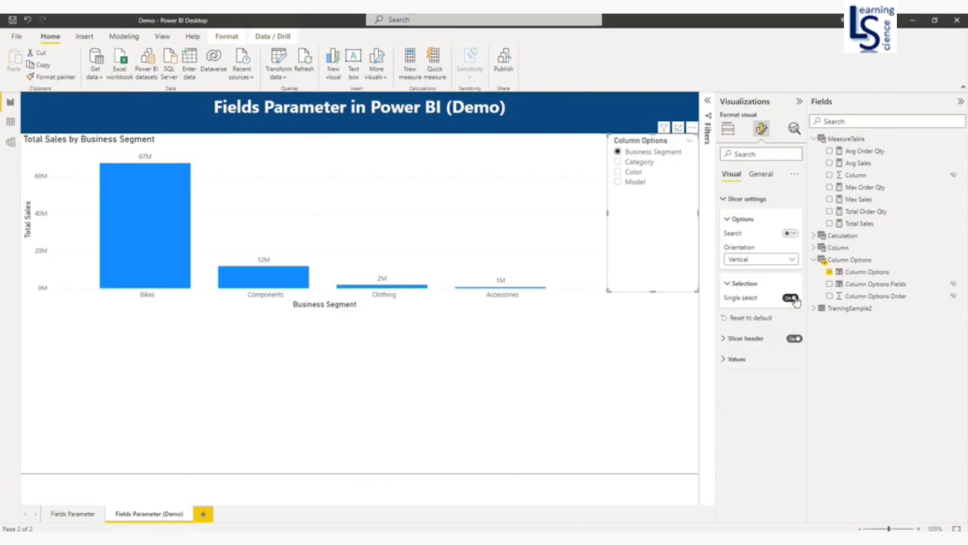
click(799, 101)
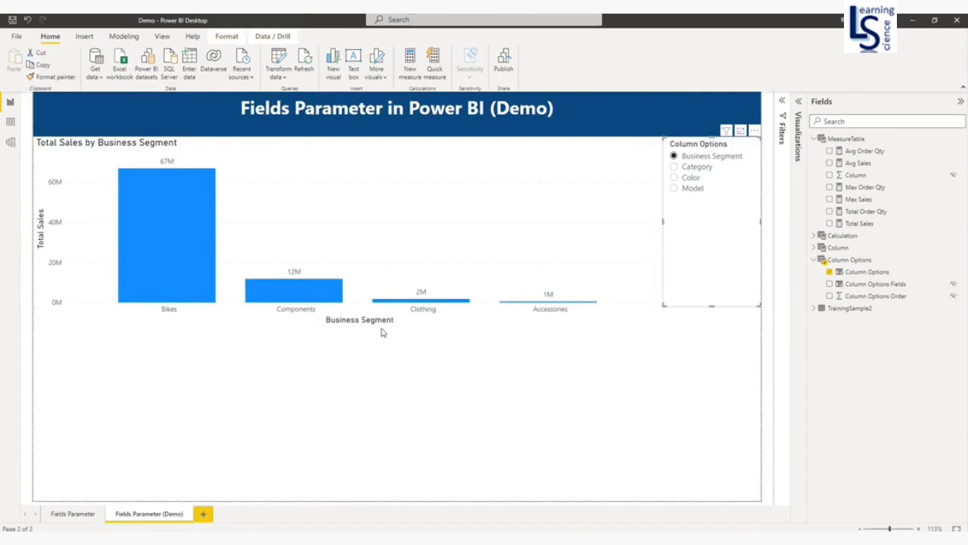
click(696, 167)
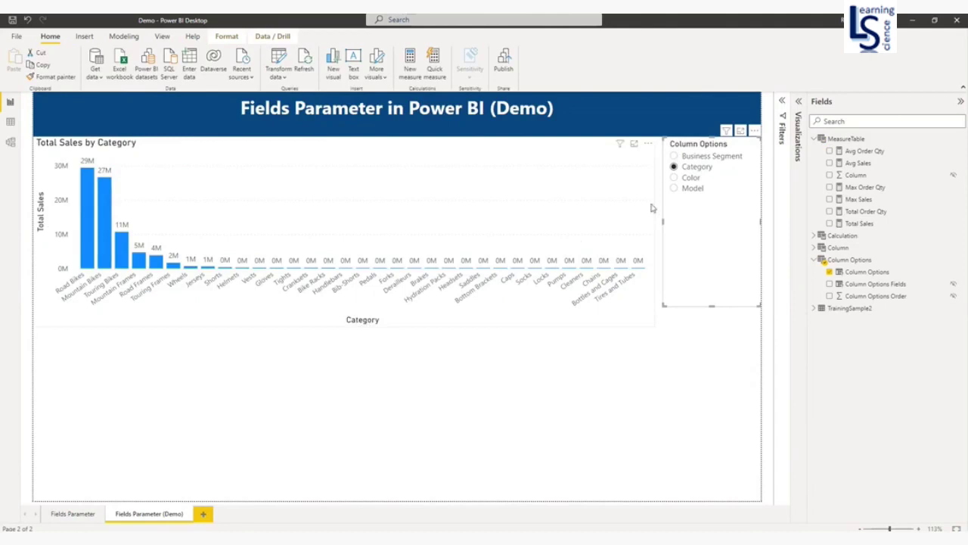
click(692, 179)
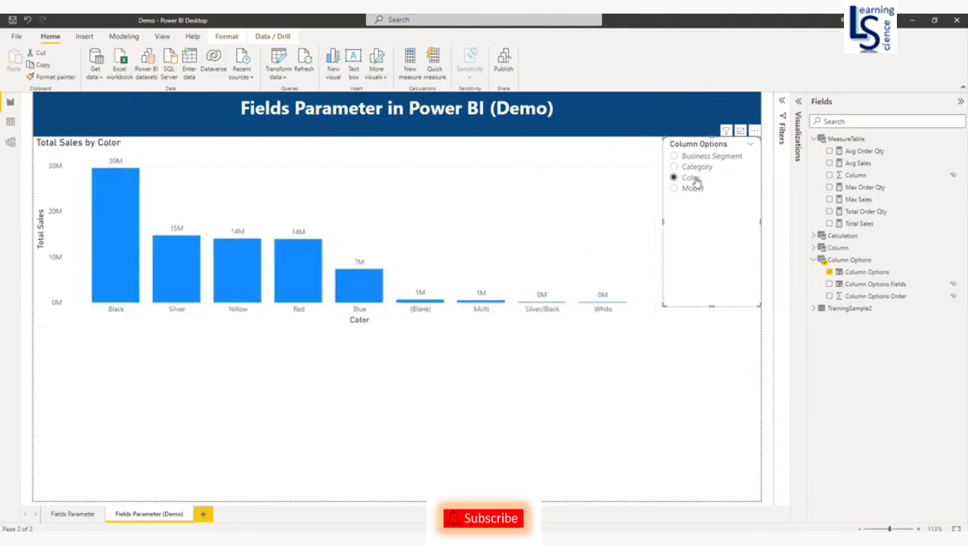
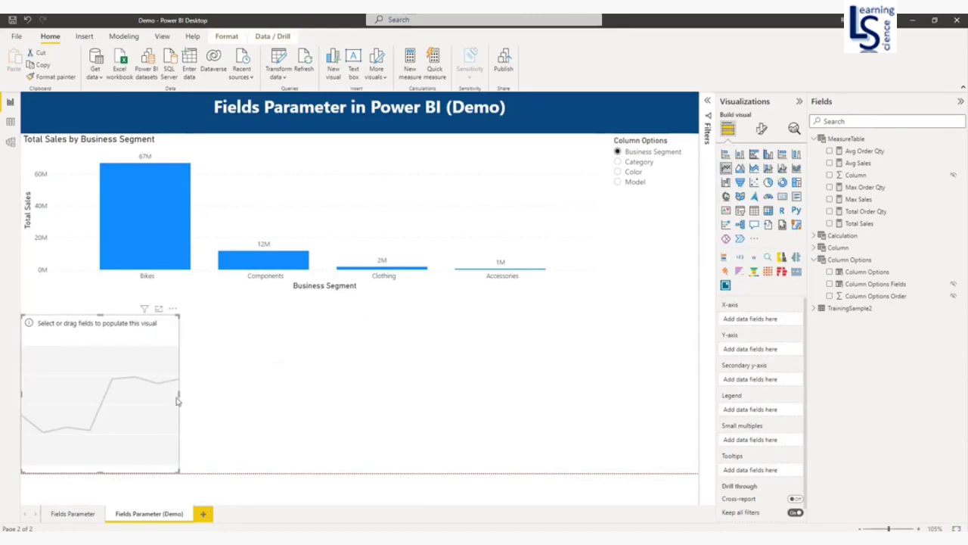
Widen the empty line chart across the lower page and start a new fields parameter named Calculation Options
drag(179, 393, 557, 398)
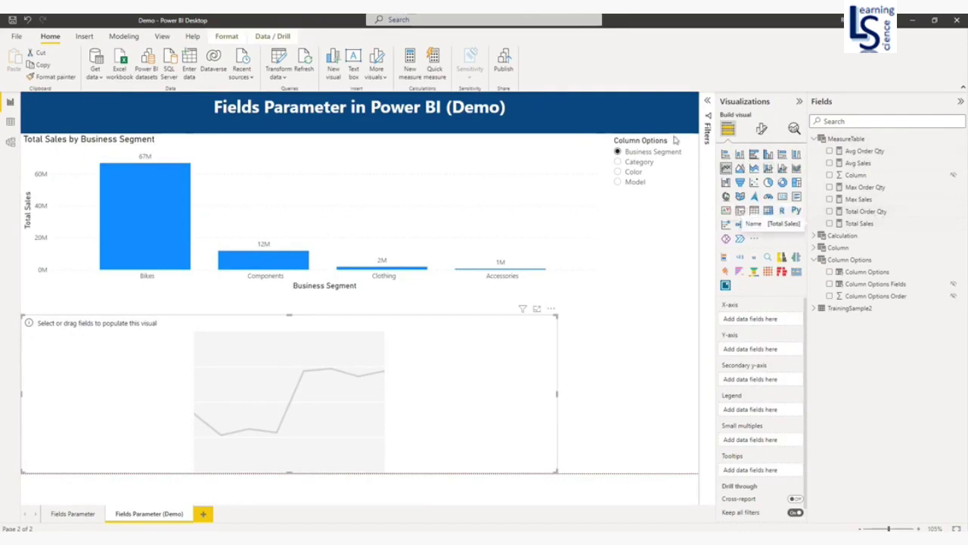
click(134, 38)
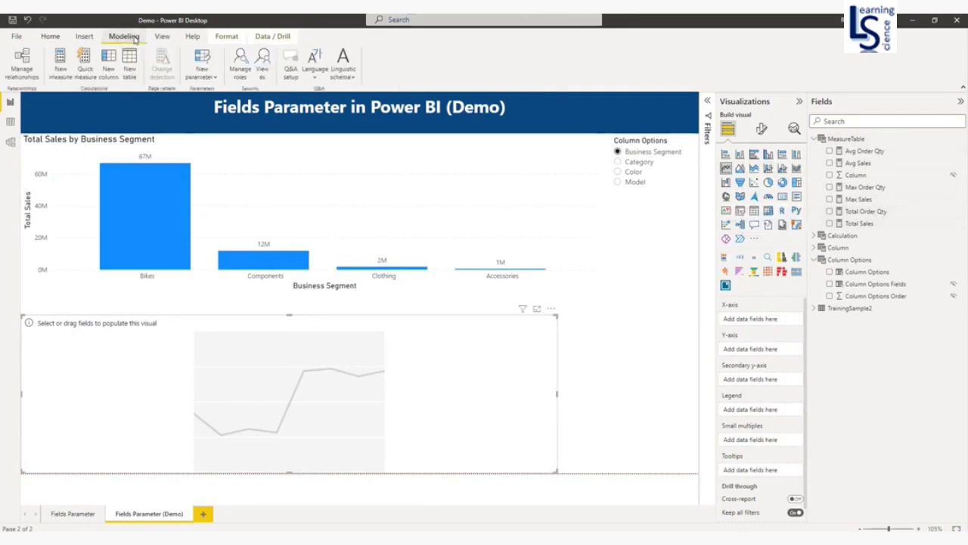
click(197, 76)
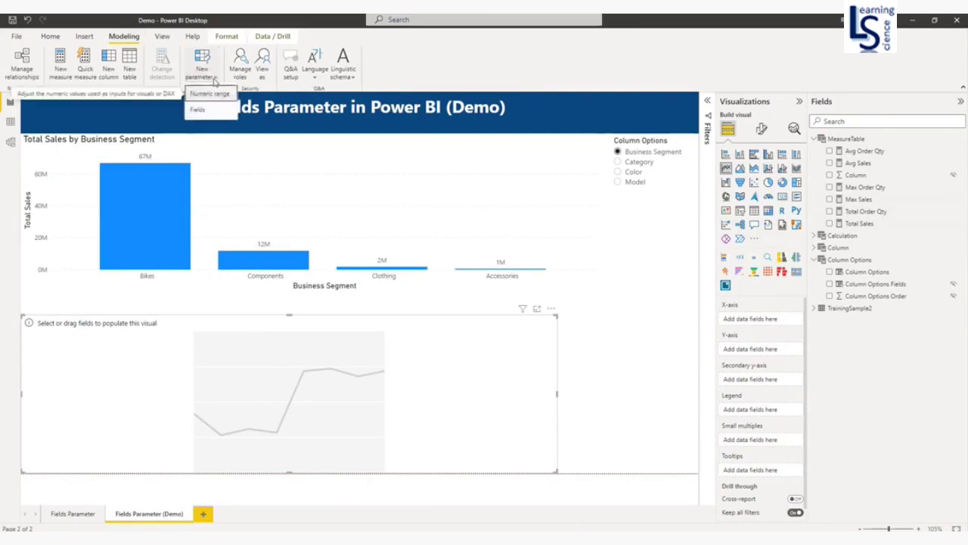
click(209, 111)
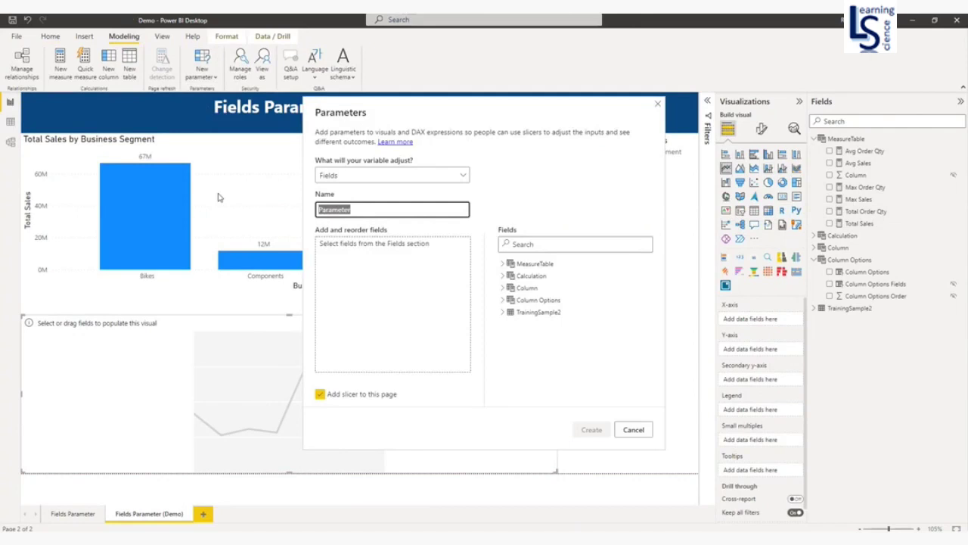
text(Calculation Options)
Add Avg Order Qty, Avg Sales, Max Order Qty, Max Sales, Total Order Qty and Total Sales from MeasureTable to the parameter
click(501, 264)
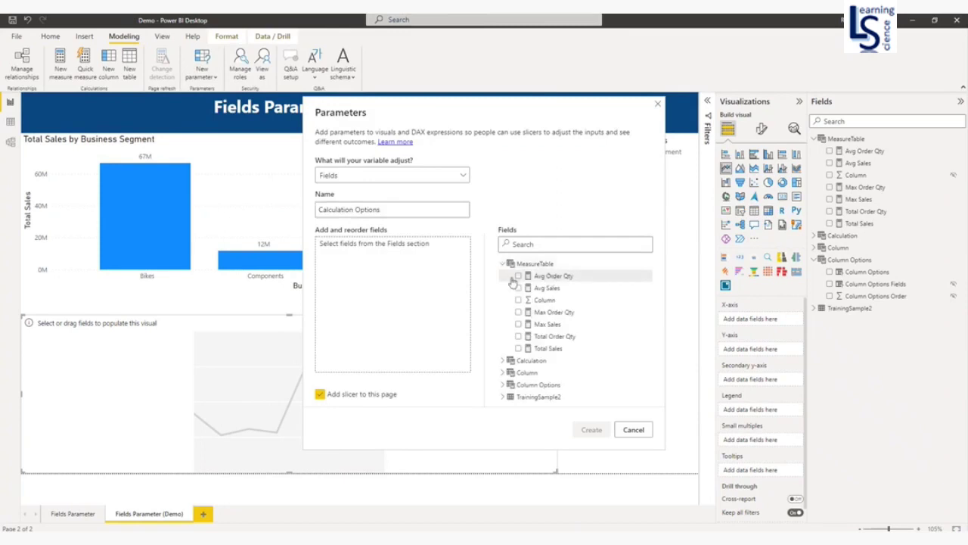
click(518, 276)
click(517, 288)
click(518, 300)
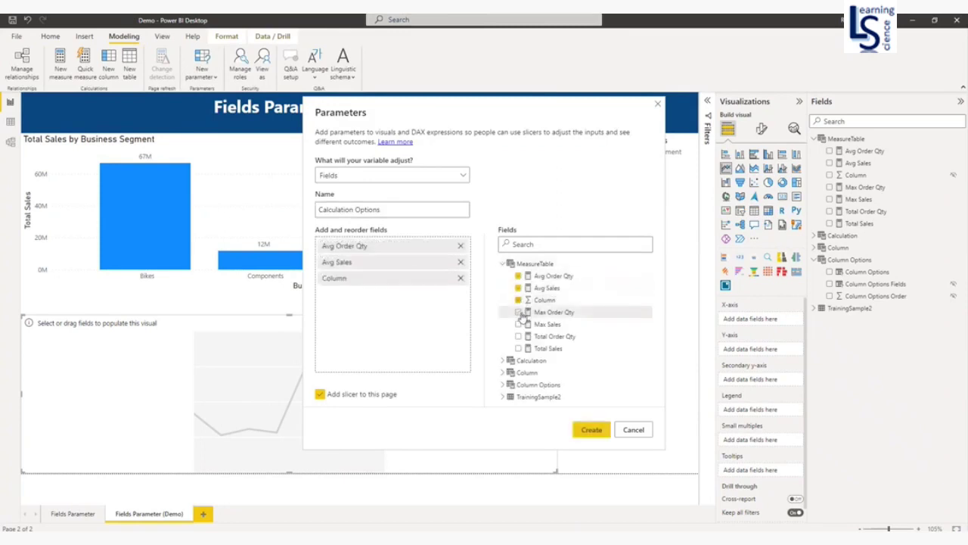
click(519, 301)
click(518, 313)
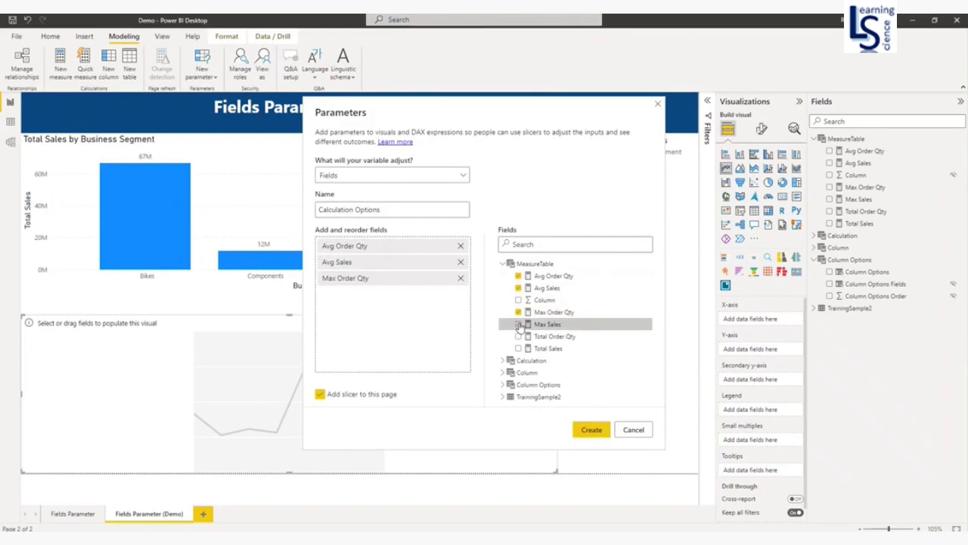
click(518, 324)
click(518, 336)
click(518, 349)
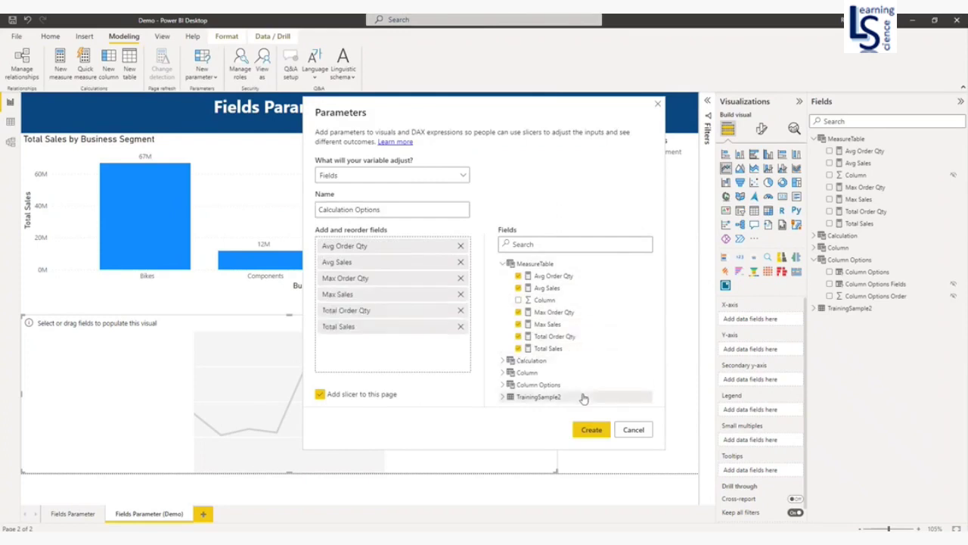
Create the parameter with a slicer on the page and place the narrowed slicer to the right of the line chart
click(593, 431)
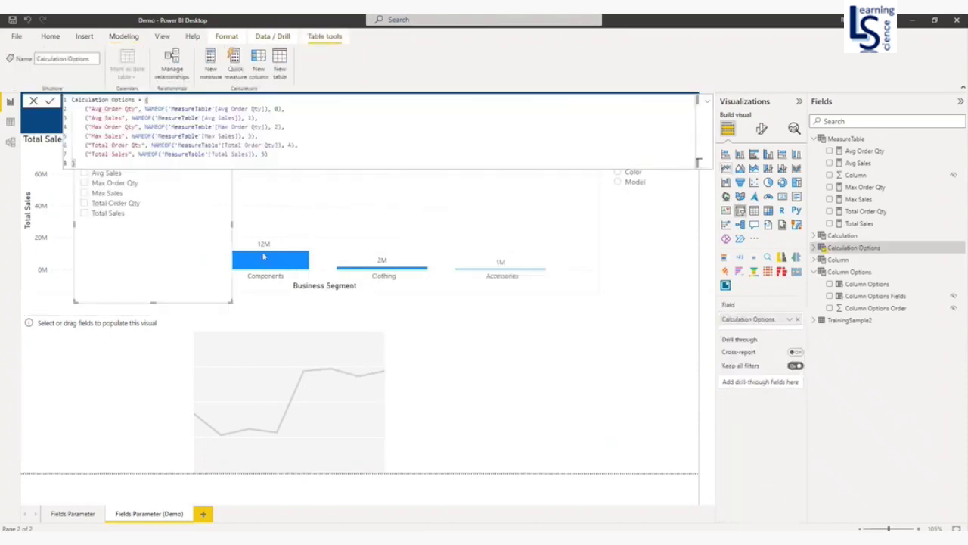
drag(231, 225, 712, 441)
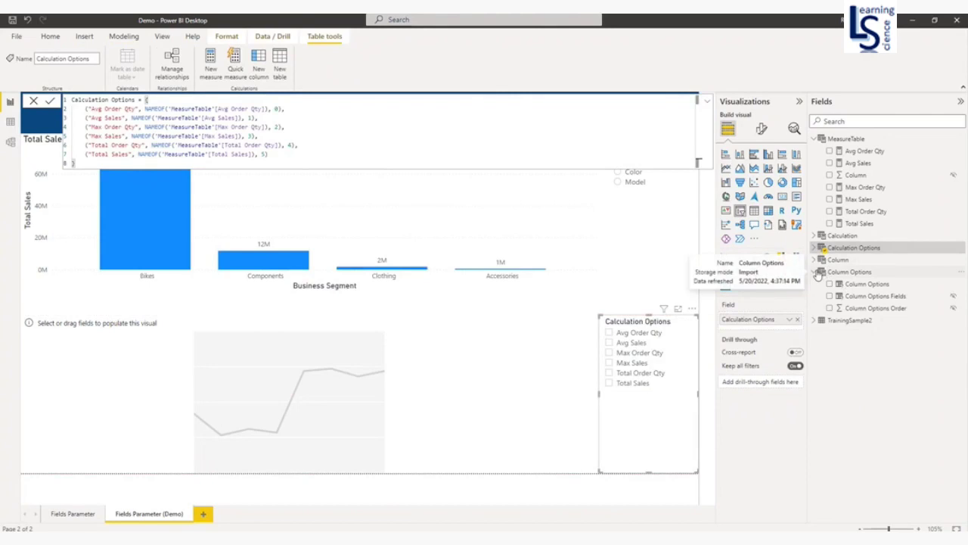
Put the Calculation Options parameter on the Y-axis of the empty line chart
click(822, 272)
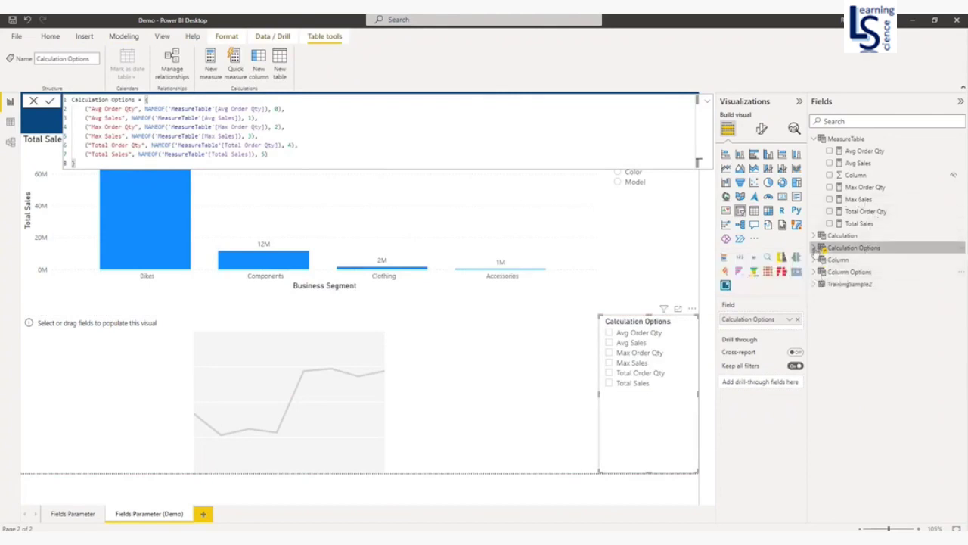
click(814, 249)
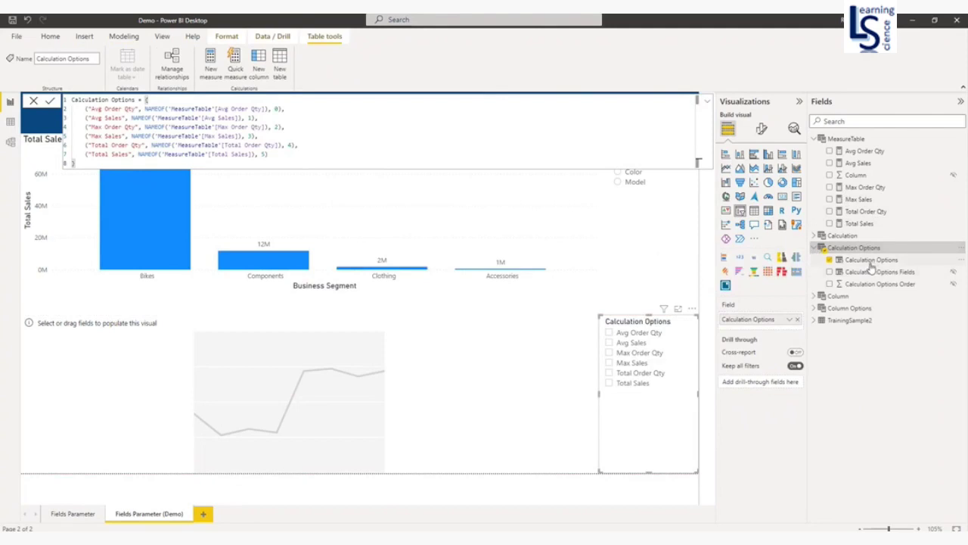
click(452, 369)
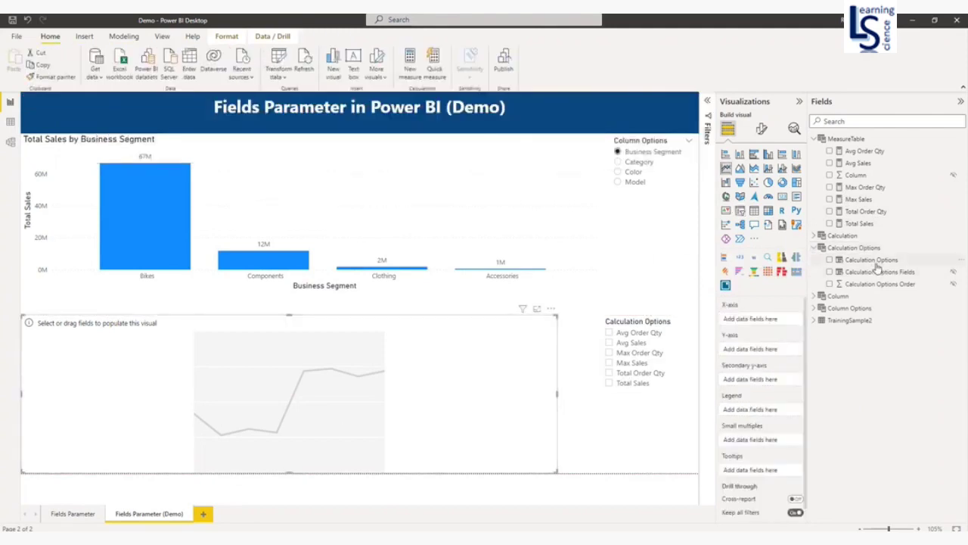
drag(875, 265, 763, 353)
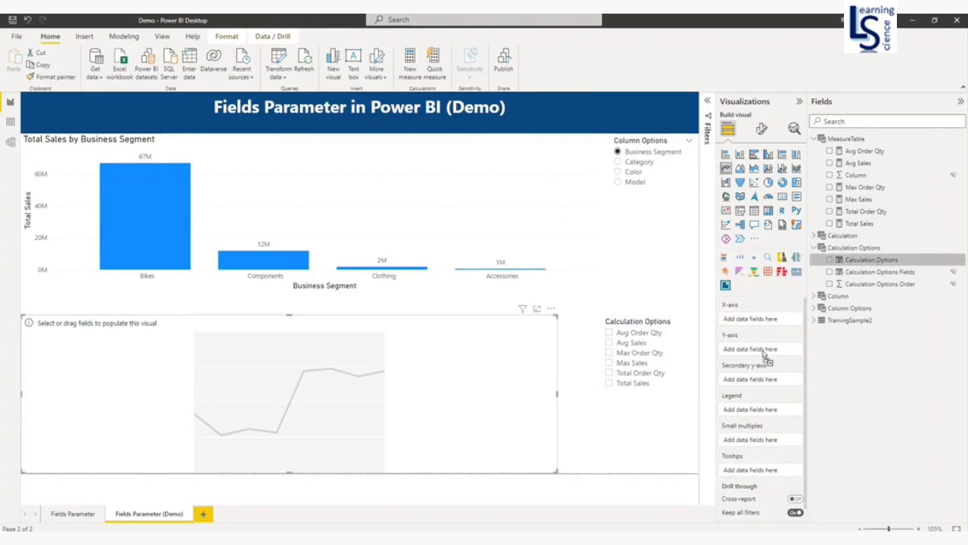
drag(763, 352, 762, 355)
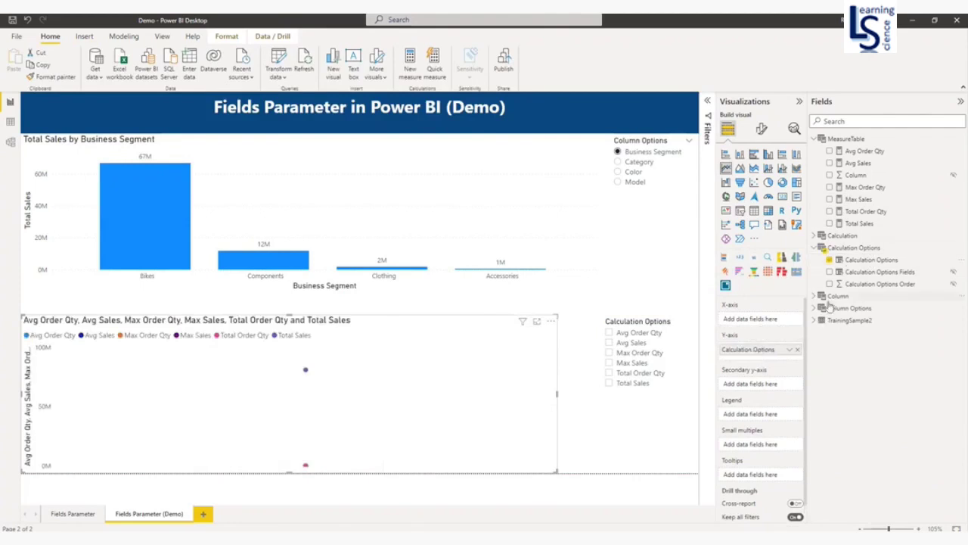
Put Month from TrainingSample2 on the line chart's X-axis as the plain Month field instead of the date hierarchy
click(815, 321)
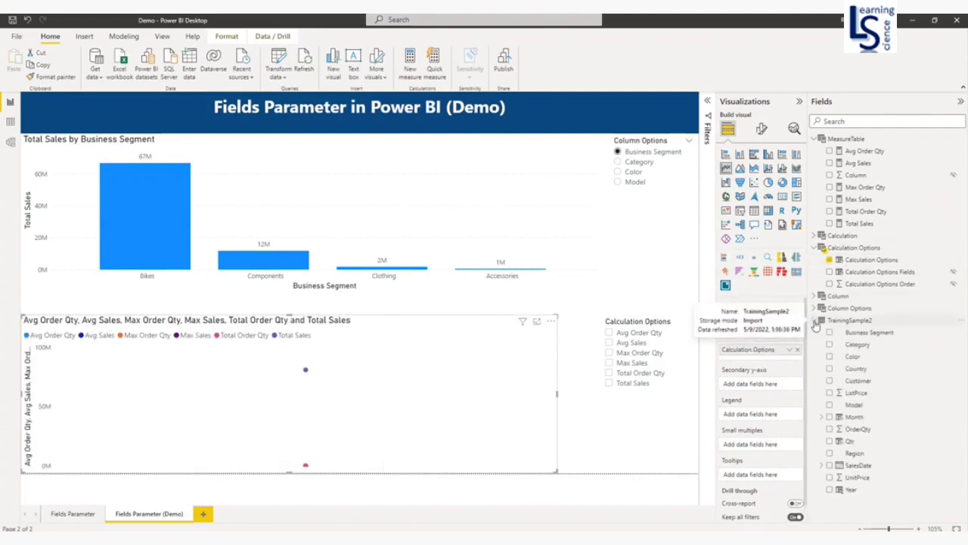
drag(853, 418, 762, 324)
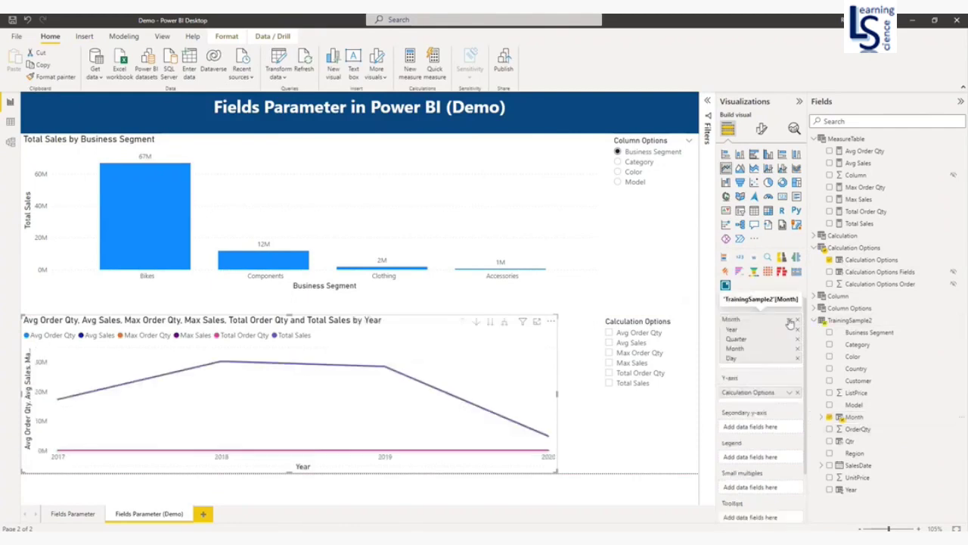
click(790, 319)
click(827, 374)
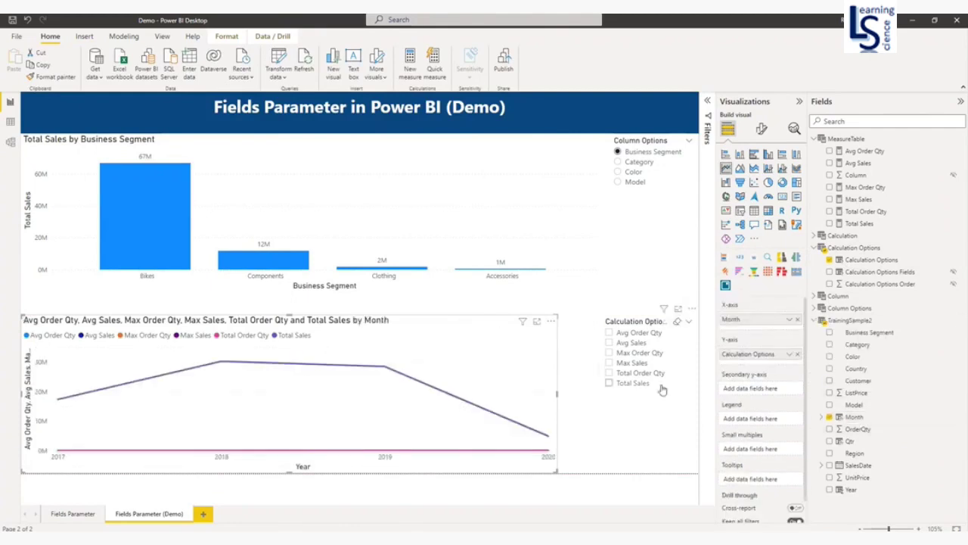
Turn on single select for the Calculation Options slicer
click(661, 418)
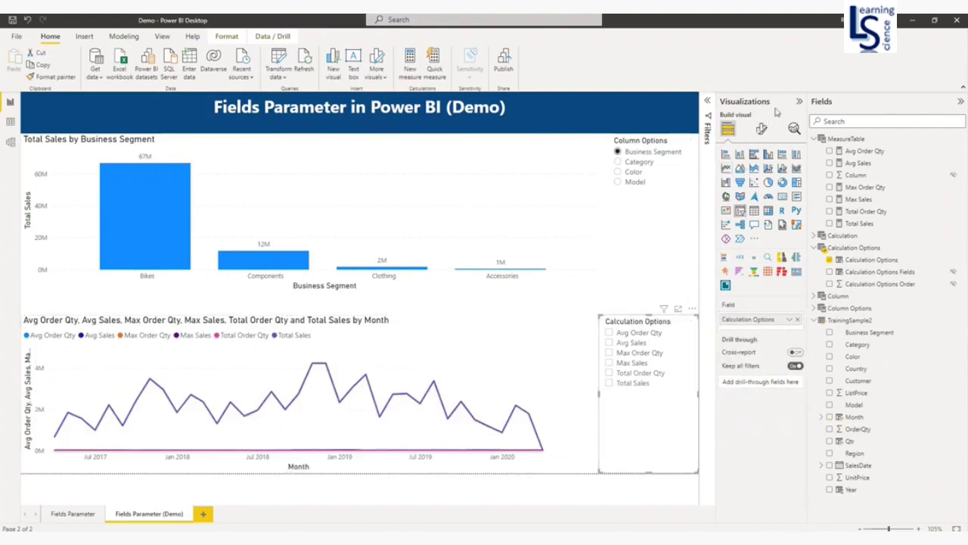
click(762, 130)
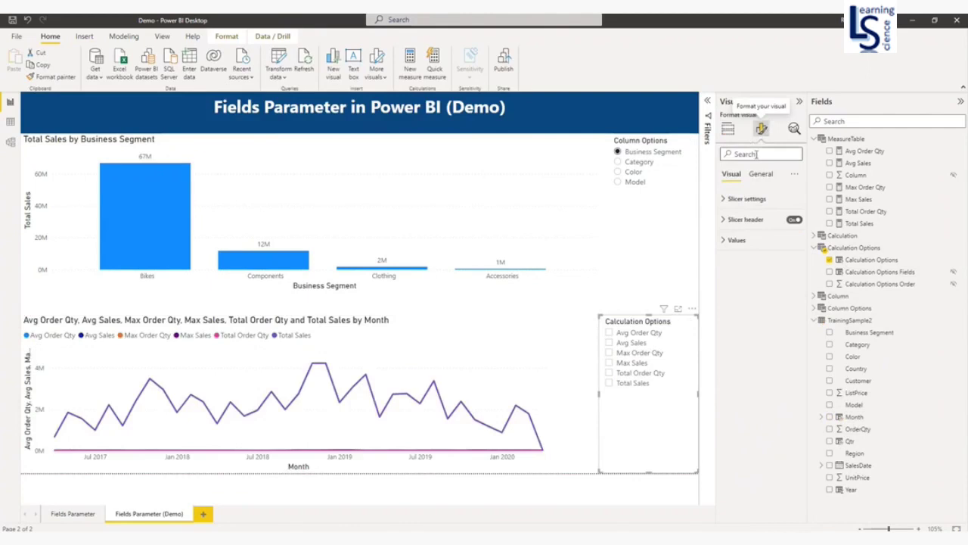
click(723, 200)
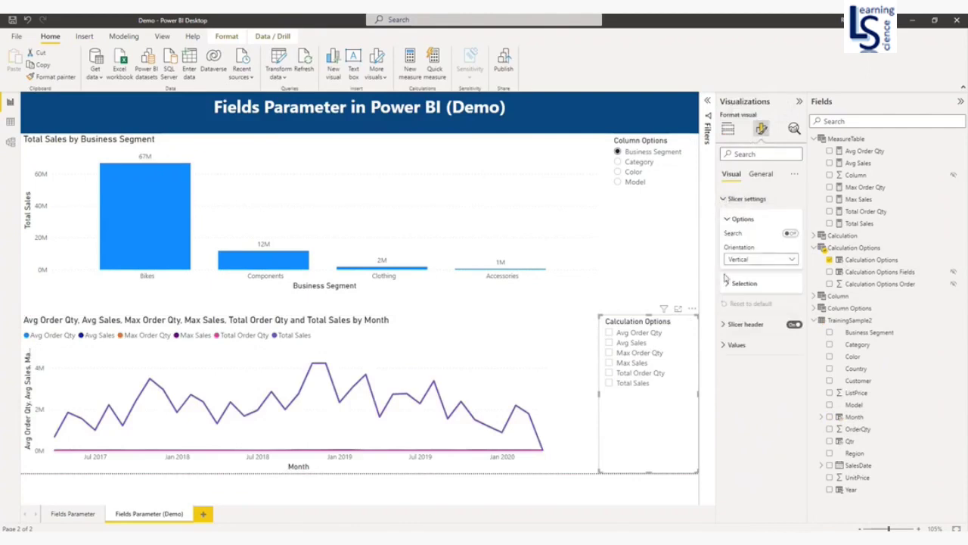
click(726, 283)
click(790, 298)
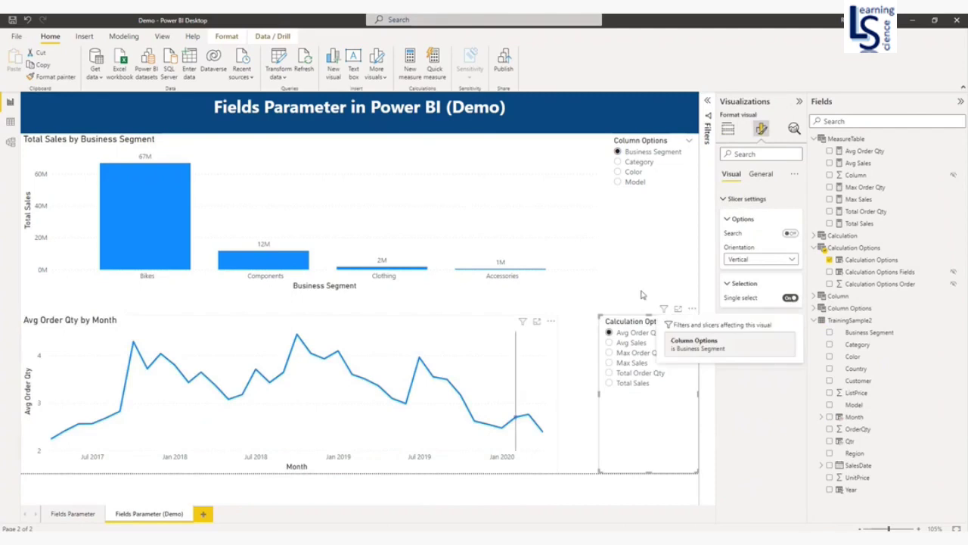
Set the line chart's X-axis type to Categorical and turn on its data labels
click(530, 336)
click(735, 198)
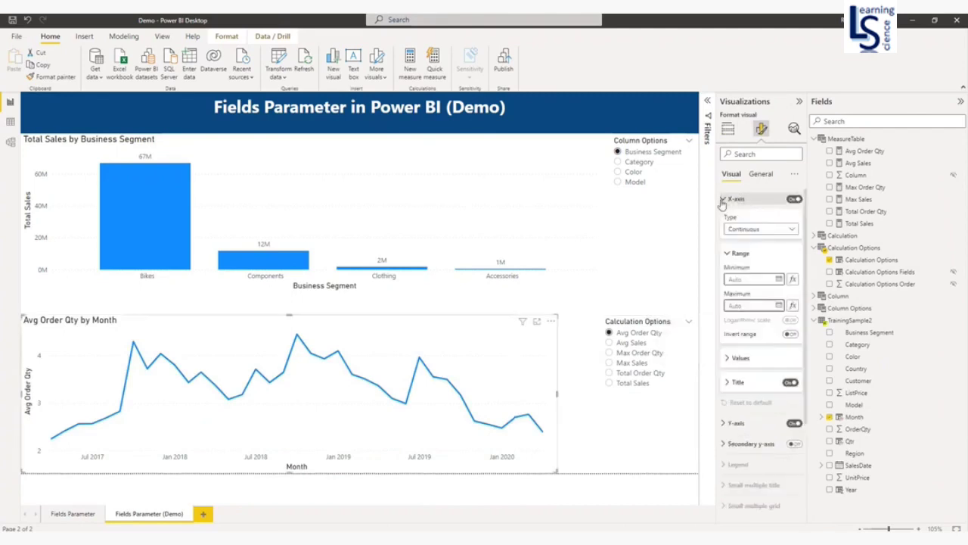
click(752, 229)
click(743, 257)
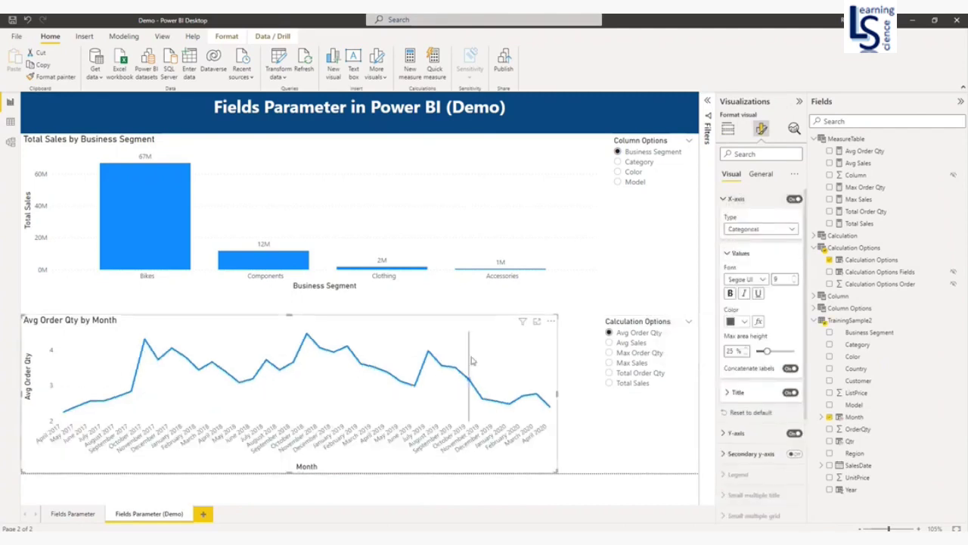
click(735, 199)
click(794, 405)
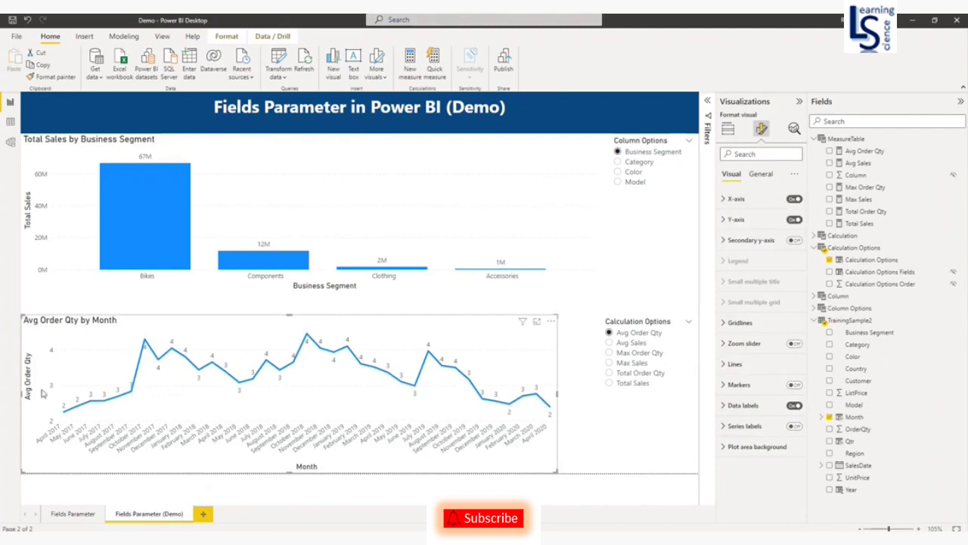
Test the line chart with Avg Sales, Max Order Qty, Max Sales, Total Order Qty and Total Sales, and collapse the Fields and Visualizations panes
click(609, 342)
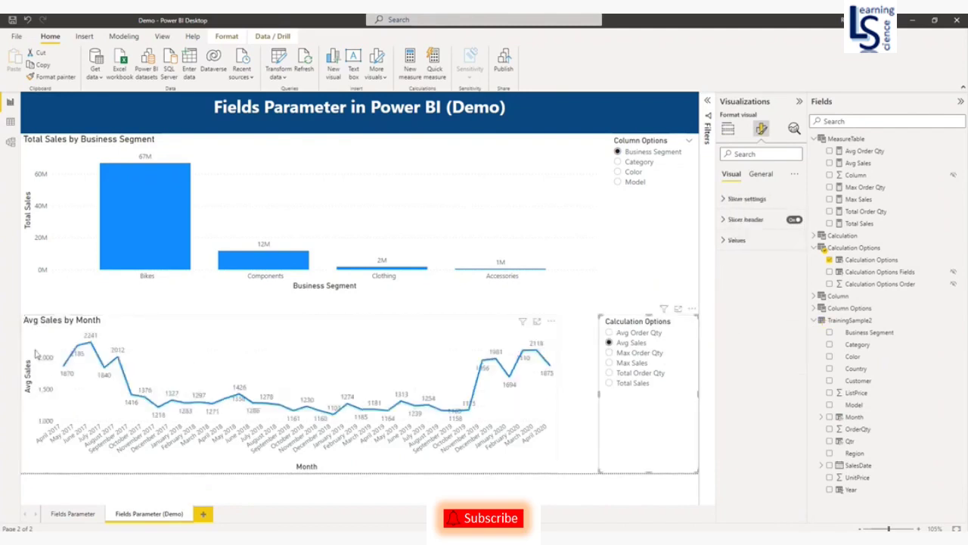
click(610, 353)
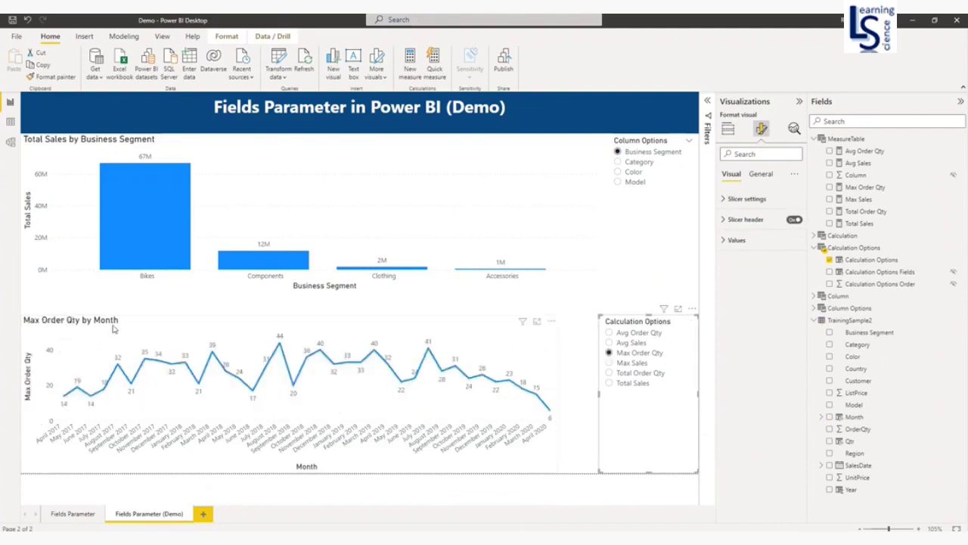
click(611, 364)
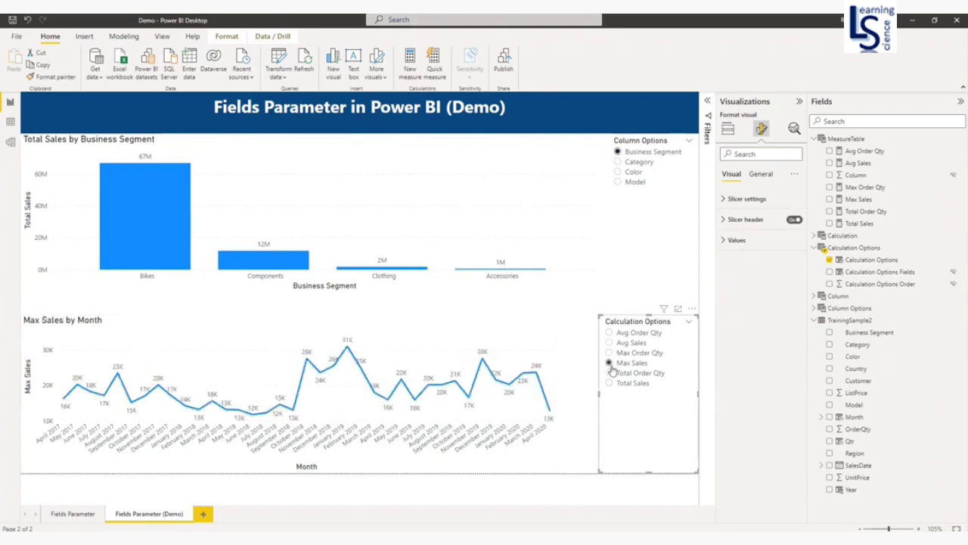
click(610, 375)
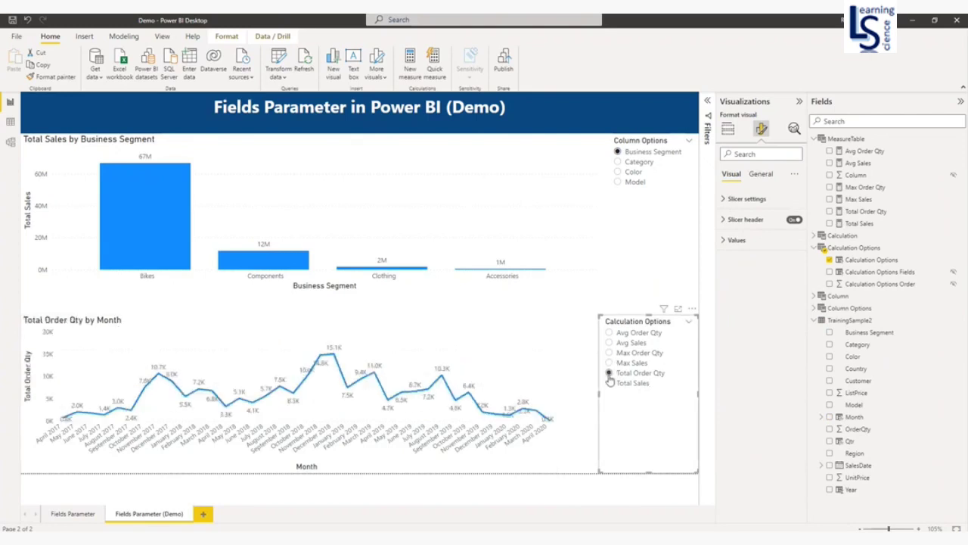
click(609, 384)
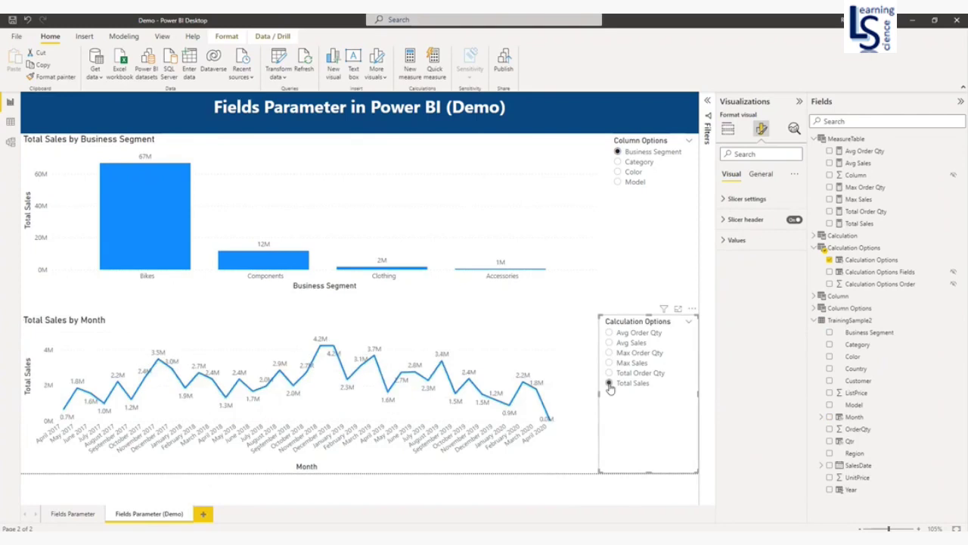
click(961, 101)
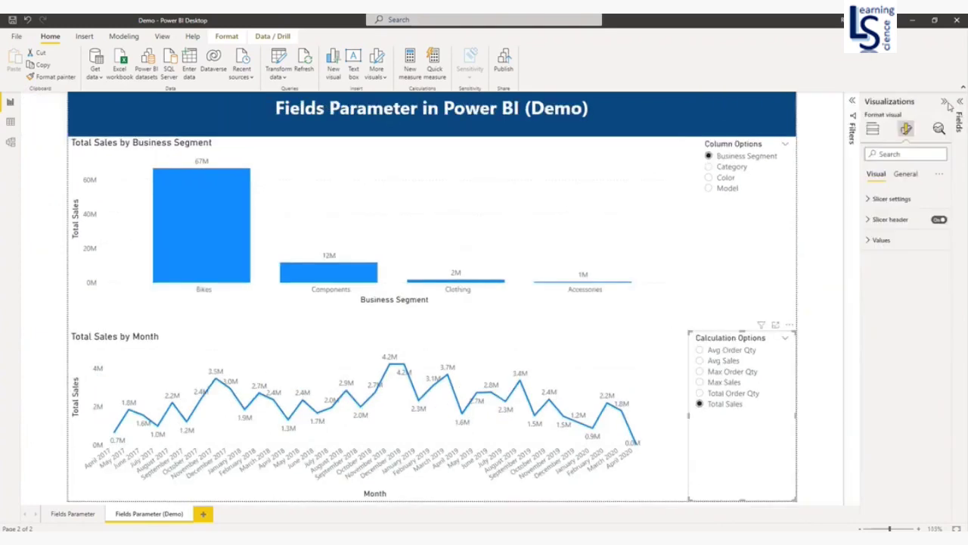
click(950, 101)
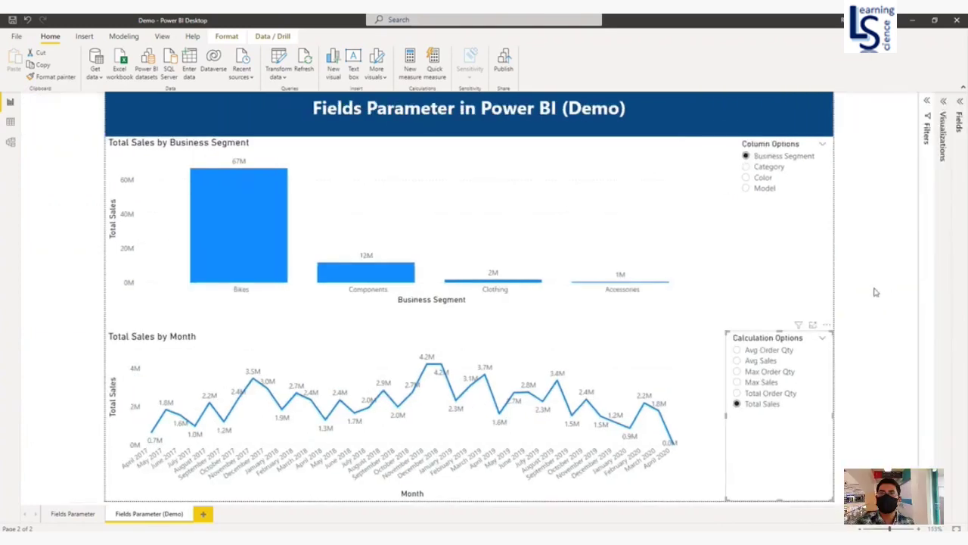